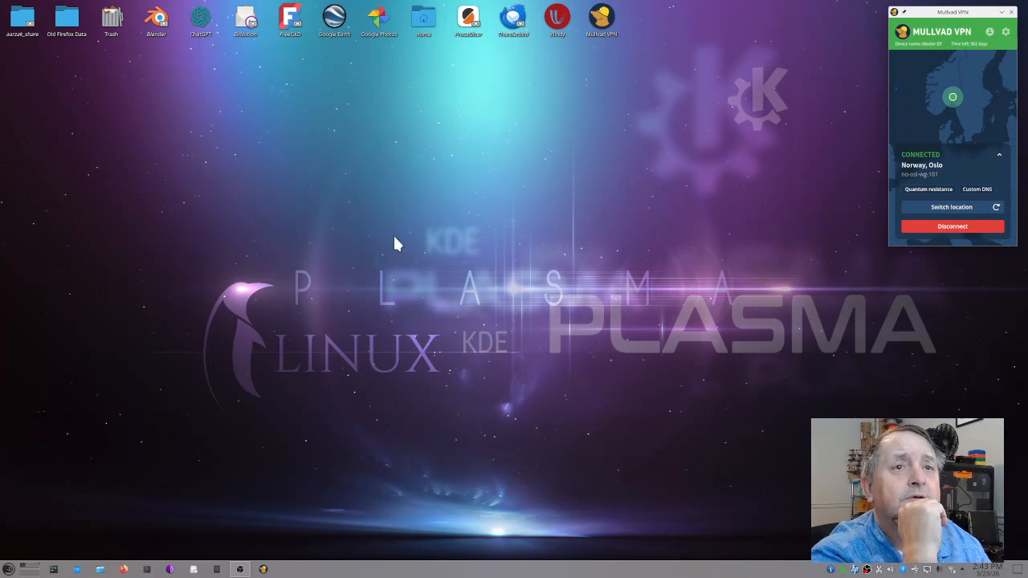
# - Launch Blender and try to open the recent file 2026 - Small House Design.blend or browse for a file
pyautogui.click(155, 17)
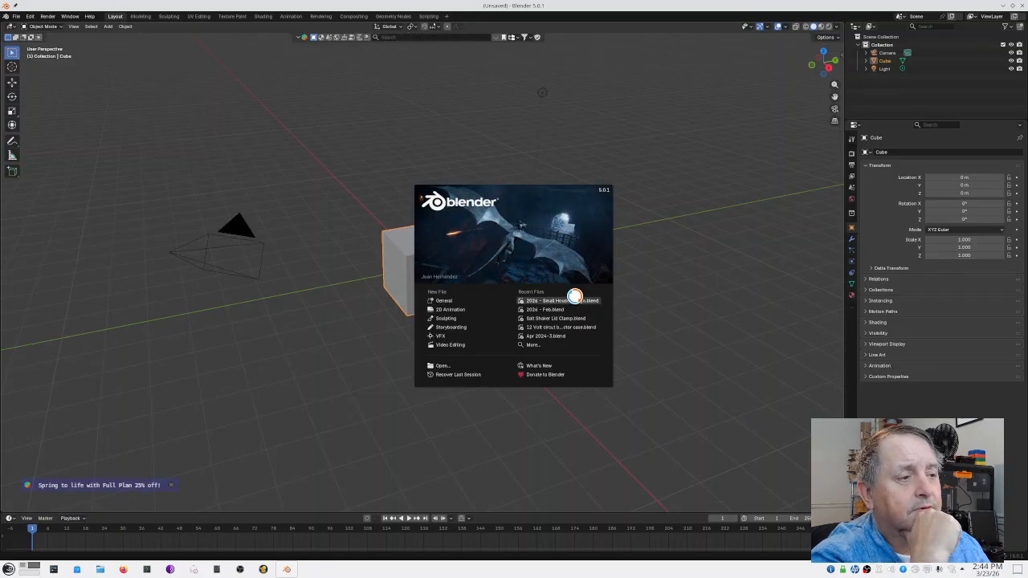
pyautogui.click(573, 299)
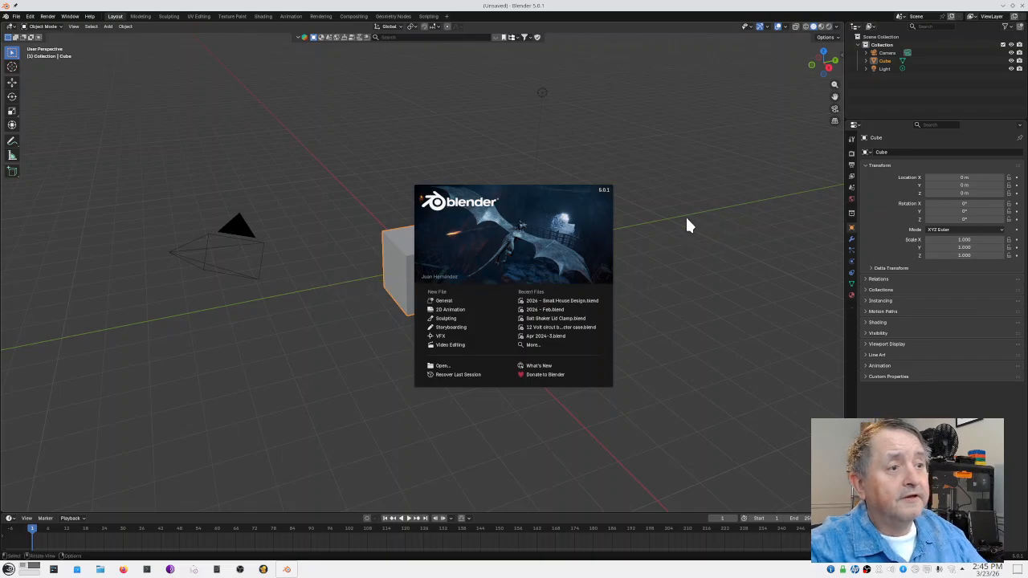
pyautogui.click(442, 366)
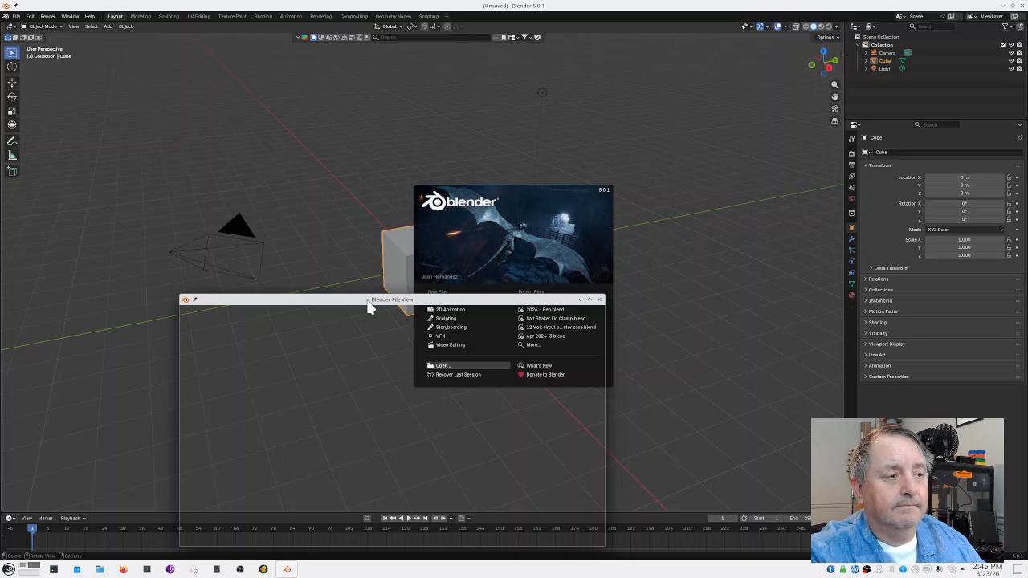
pyautogui.moveTo(367, 302); pyautogui.dragTo(489, 105)
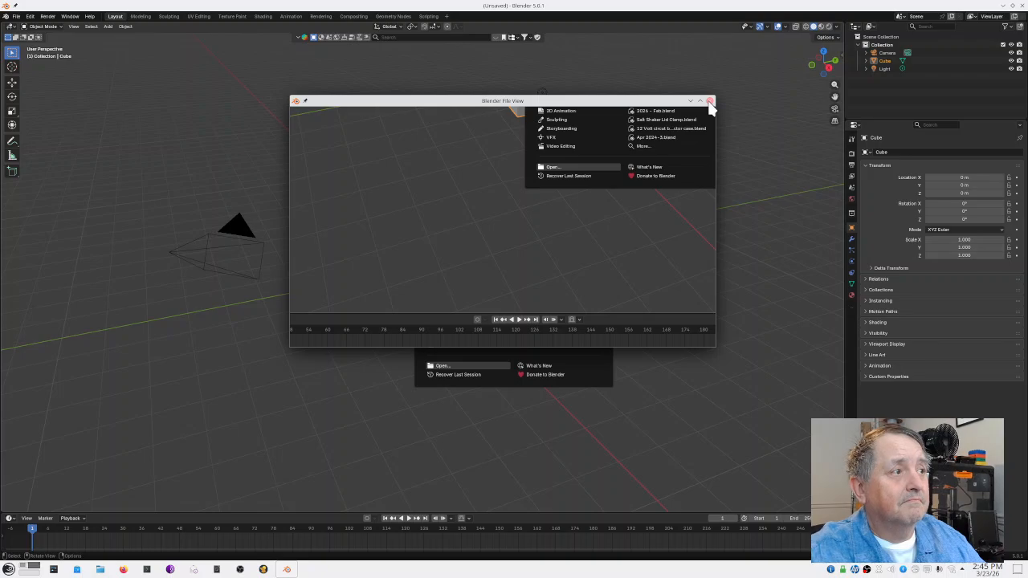
# - Force Blender to quit by running pkill blender in a Konsole terminal, and close the terminal
pyautogui.click(286, 570)
pyautogui.rightClick(286, 570)
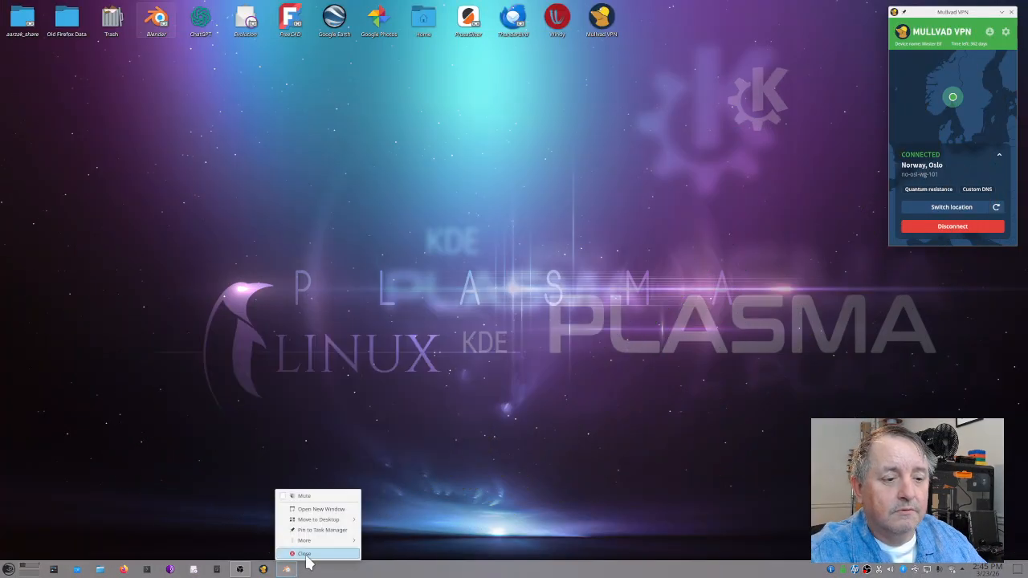
pyautogui.click(306, 554)
pyautogui.moveTo(289, 571)
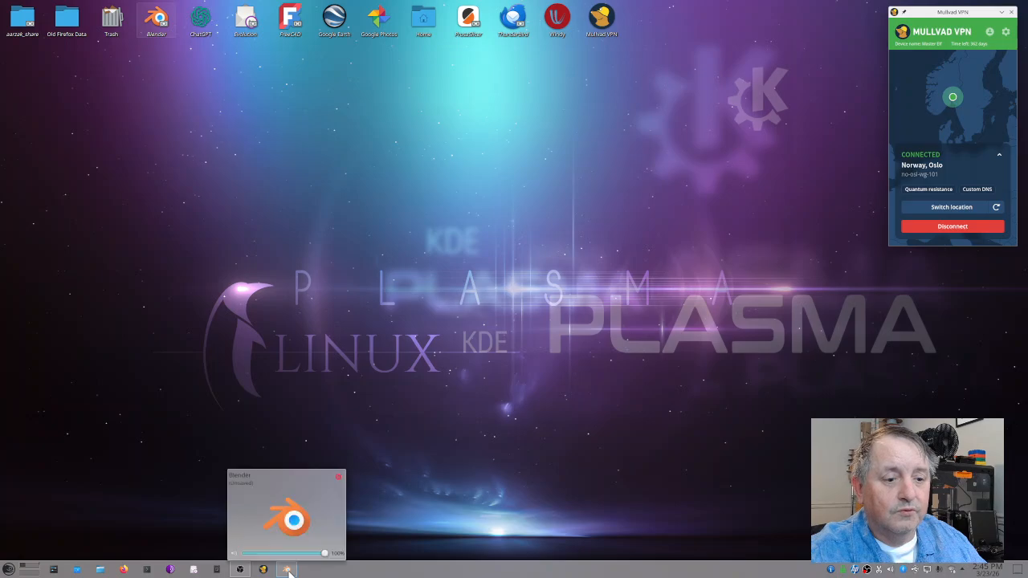
pyautogui.click(147, 570)
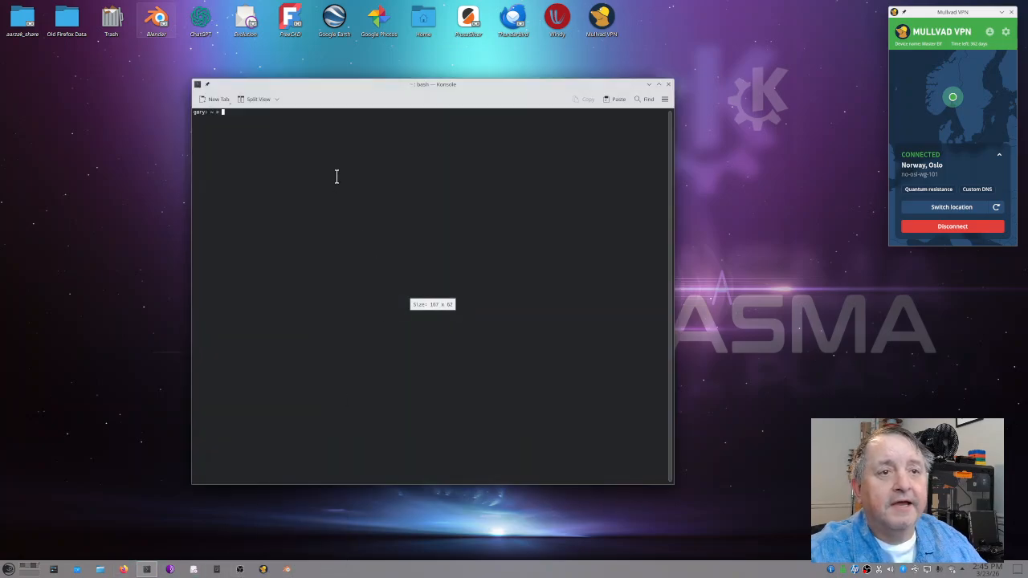
pyautogui.write('pkill blender')
pyautogui.press('Return')
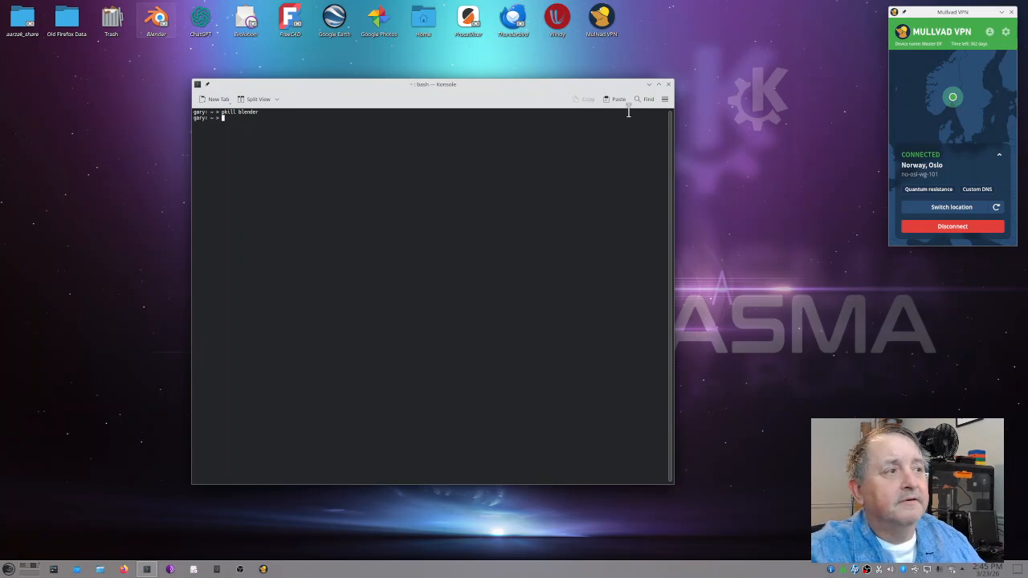
pyautogui.click(668, 85)
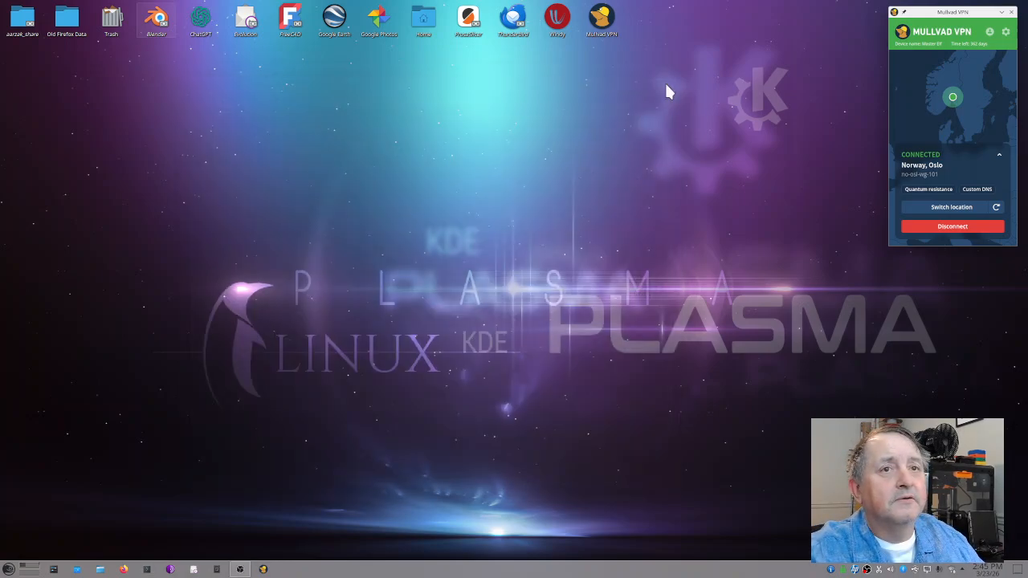
# - Relaunch Blender and reduce its window so the desktop and the VPN window are accessible
pyautogui.doubleClick(157, 28)
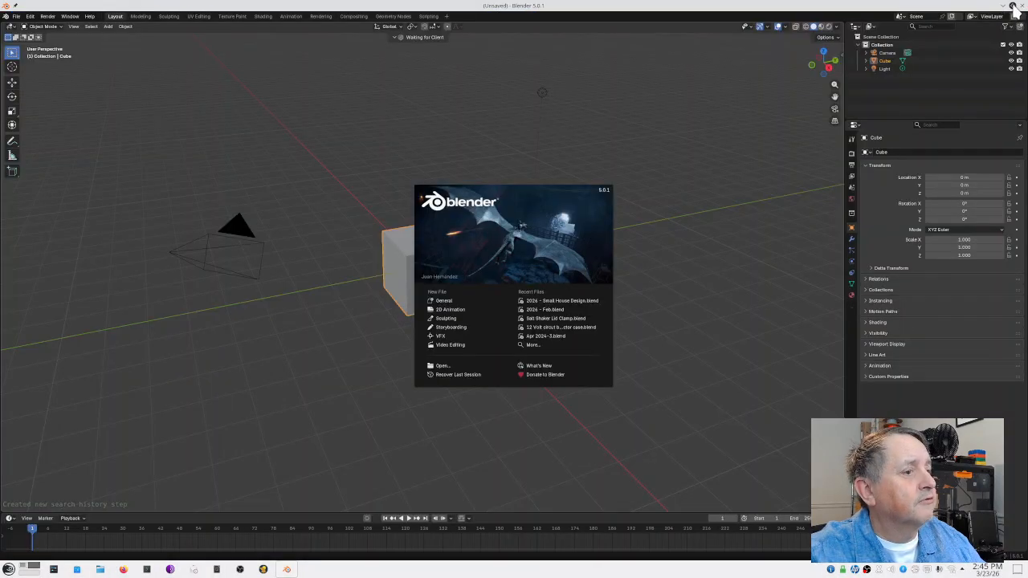
pyautogui.click(1012, 5)
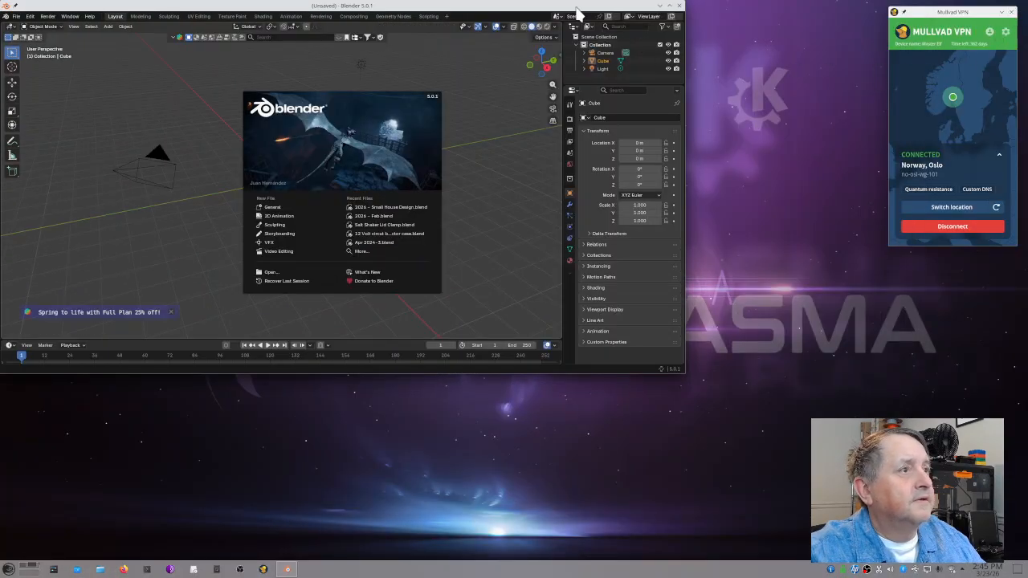
pyautogui.moveTo(578, 7); pyautogui.dragTo(611, 60)
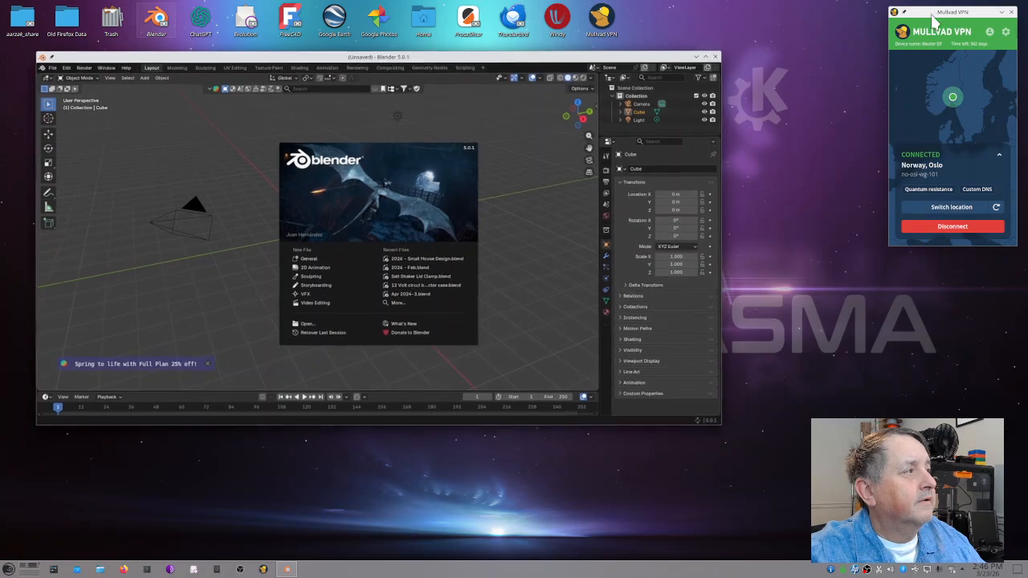
# - Switch to Mullvad VPN, disconnect it and close its window
pyautogui.moveTo(924, 13); pyautogui.dragTo(880, 32)
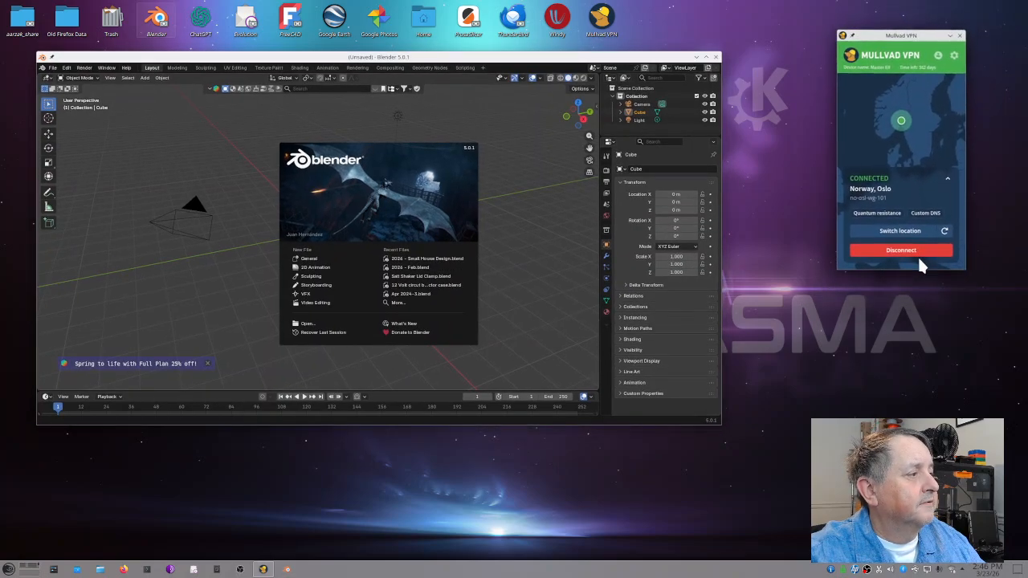
pyautogui.click(914, 251)
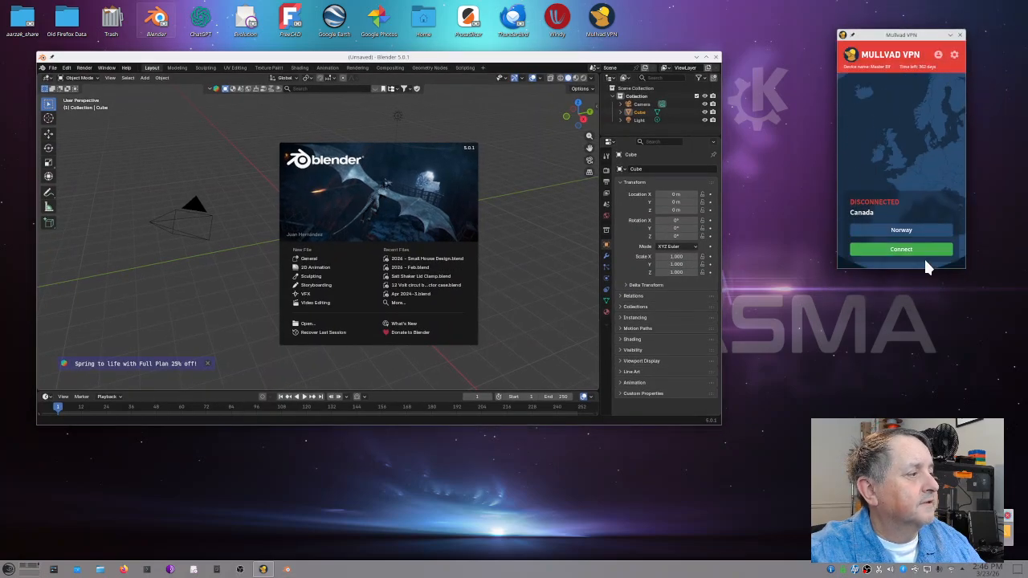
pyautogui.click(960, 36)
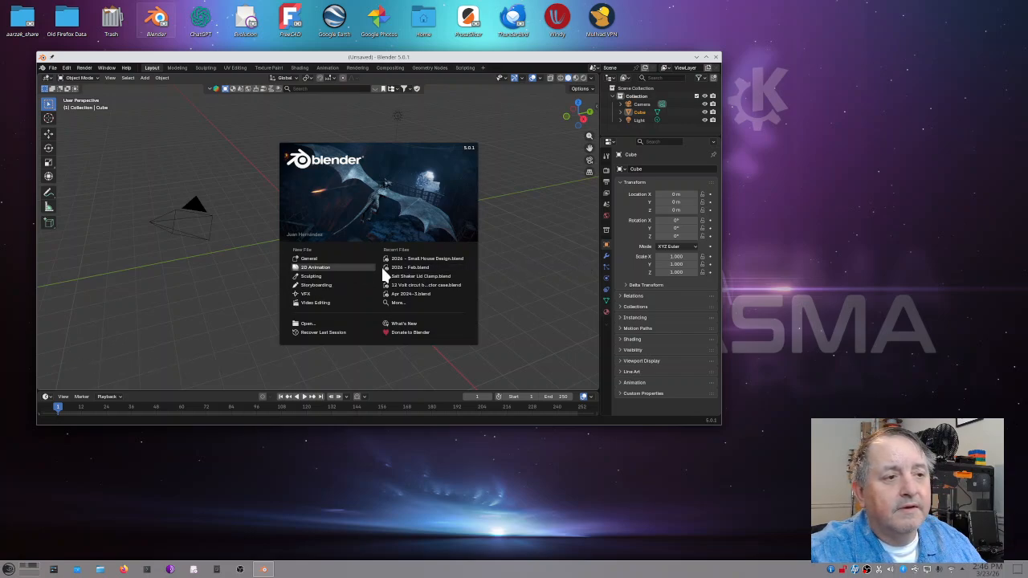
# - Open the recent file 2026 - Small House Design.blend in a maximized Blender window with Rendered viewport shading
pyautogui.click(430, 258)
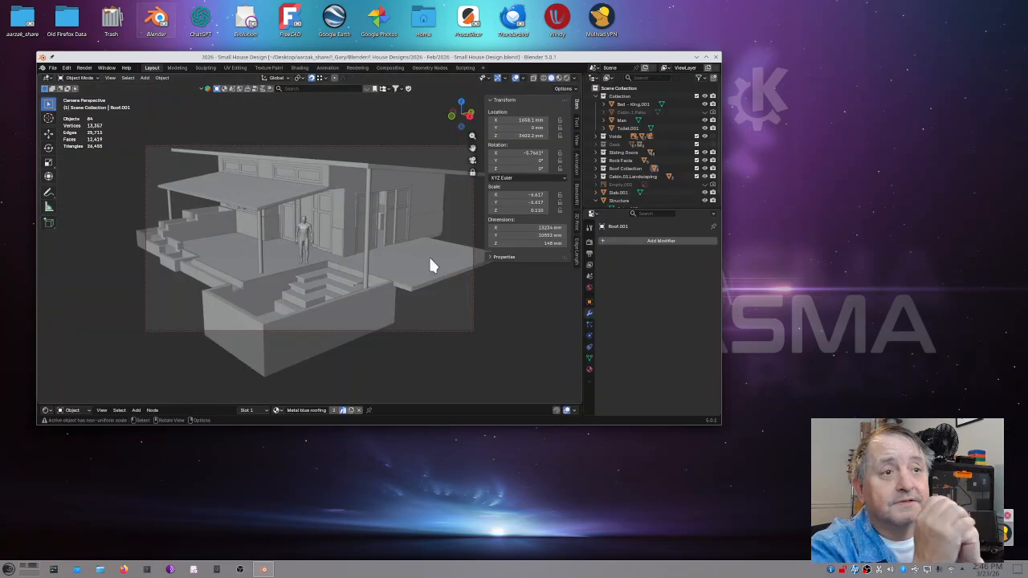
pyautogui.click(706, 57)
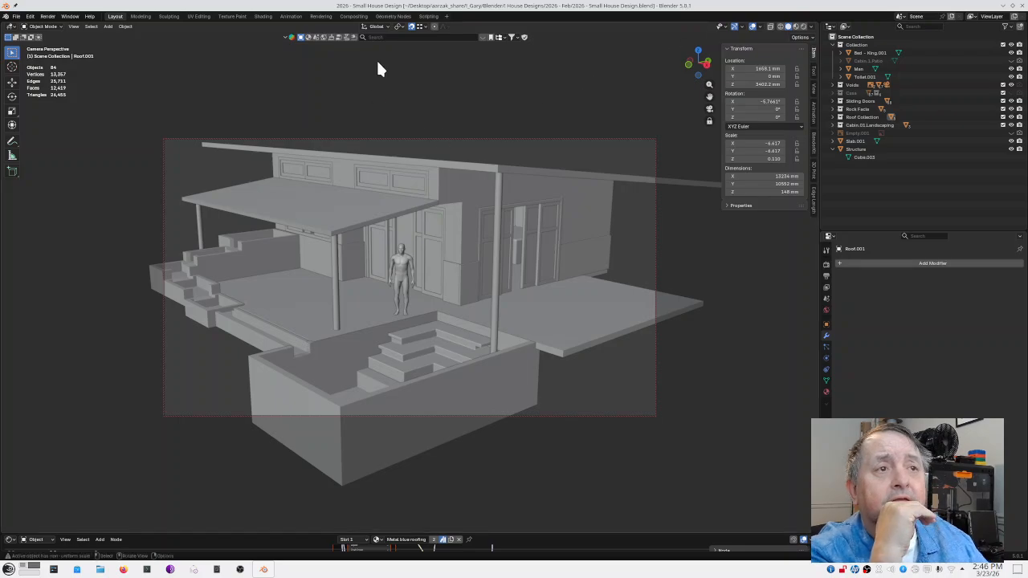
pyautogui.click(803, 26)
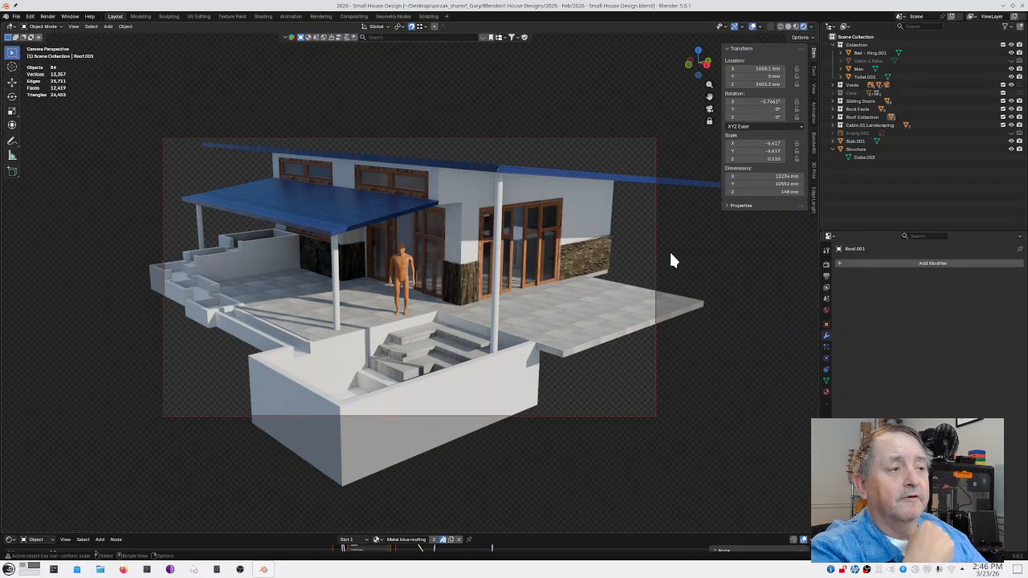
# - Leave the camera view and exclude the Roof Collection from the view layer to expose the house interior
pyautogui.click(709, 109)
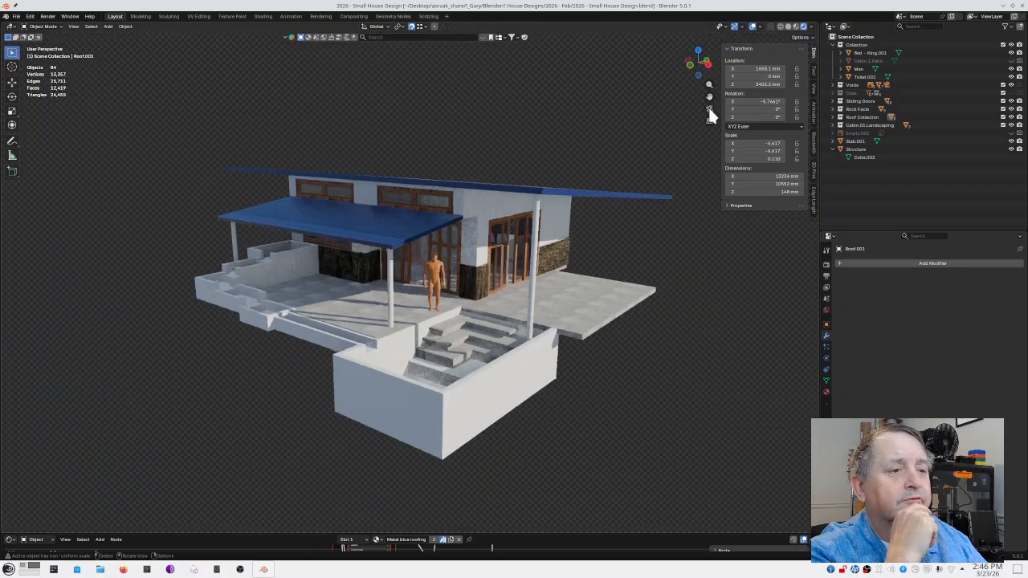
pyautogui.moveTo(514, 315)
pyautogui.mouseDown(button='middle')
pyautogui.moveTo(496, 329)
pyautogui.moveTo(475, 314)
pyautogui.moveTo(500, 329)
pyautogui.moveTo(507, 321)
pyautogui.mouseUp(button='middle')
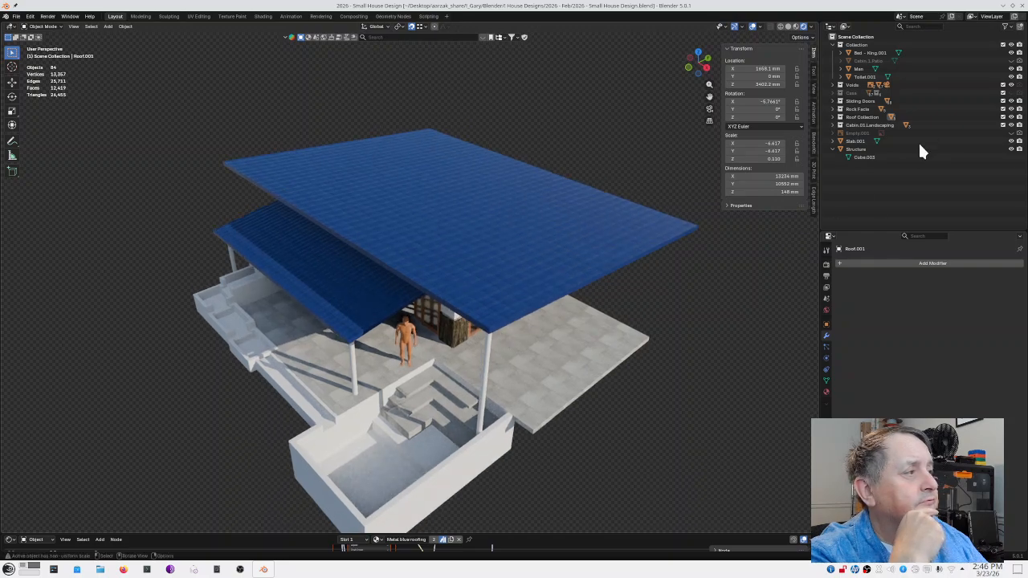
pyautogui.click(1002, 117)
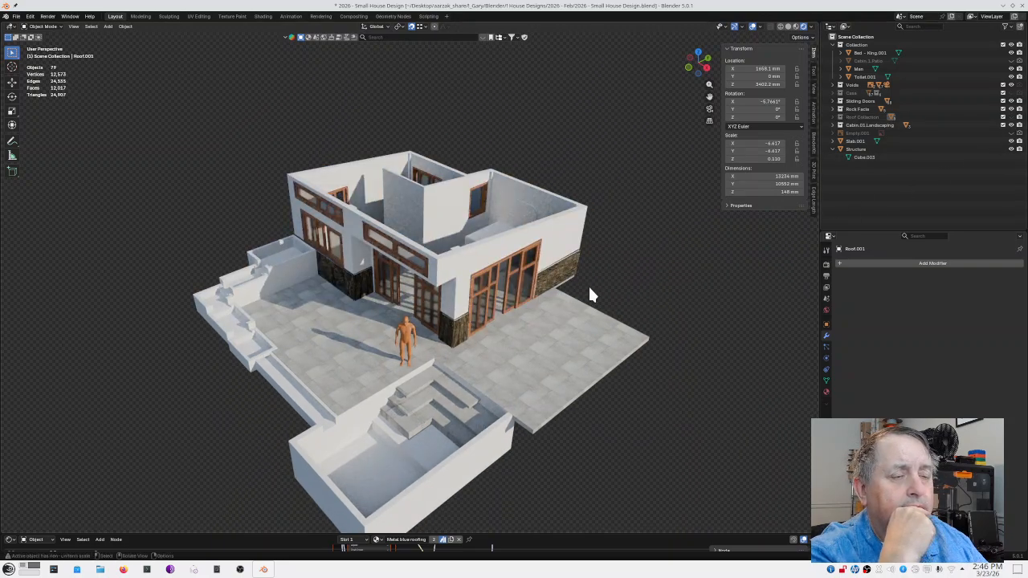
# - Compare the roofless house in Material Preview and Rendered viewport shading
pyautogui.click(795, 26)
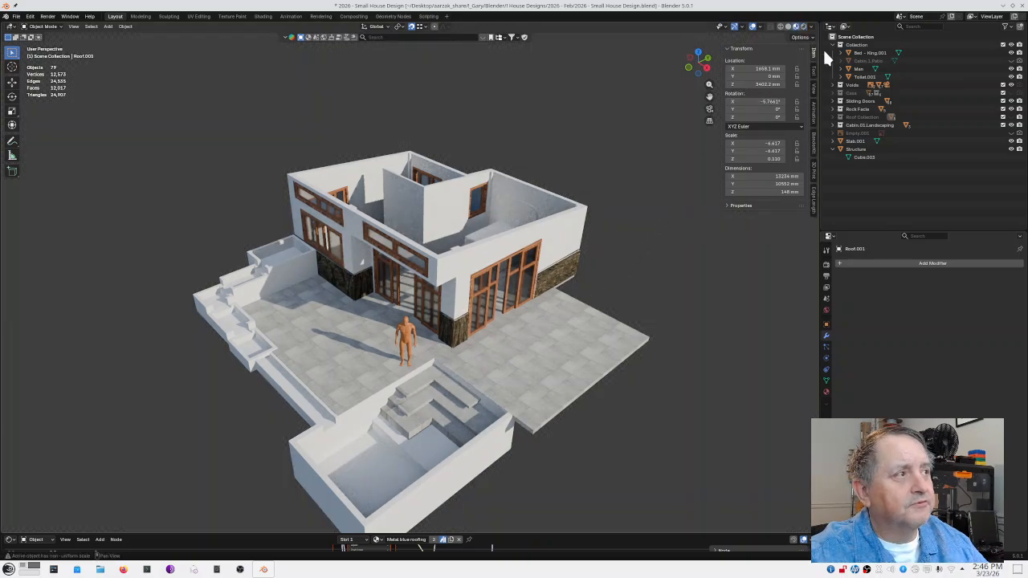
pyautogui.moveTo(635, 273); pyautogui.dragTo(526, 296, button='middle')
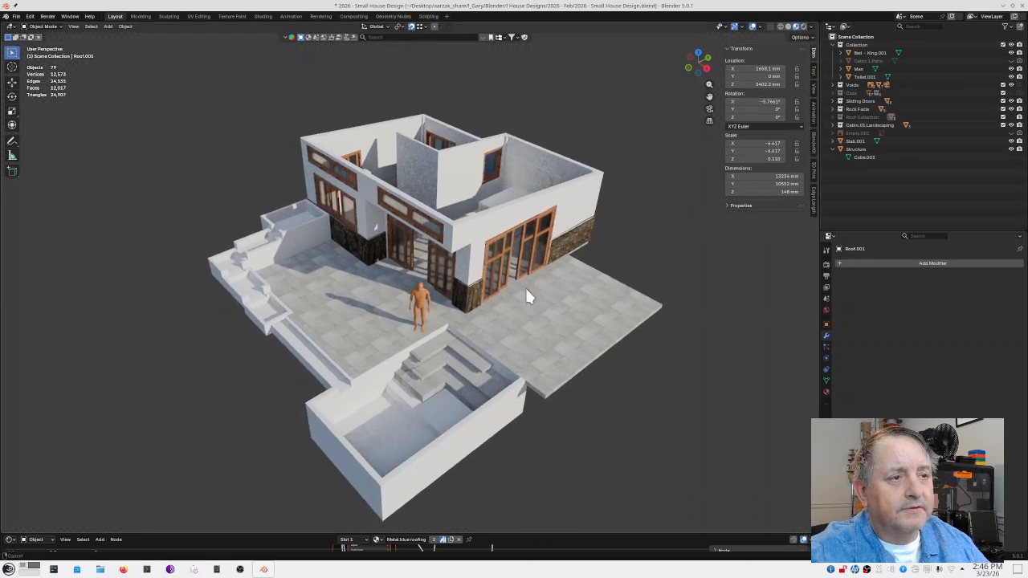
pyautogui.click(803, 27)
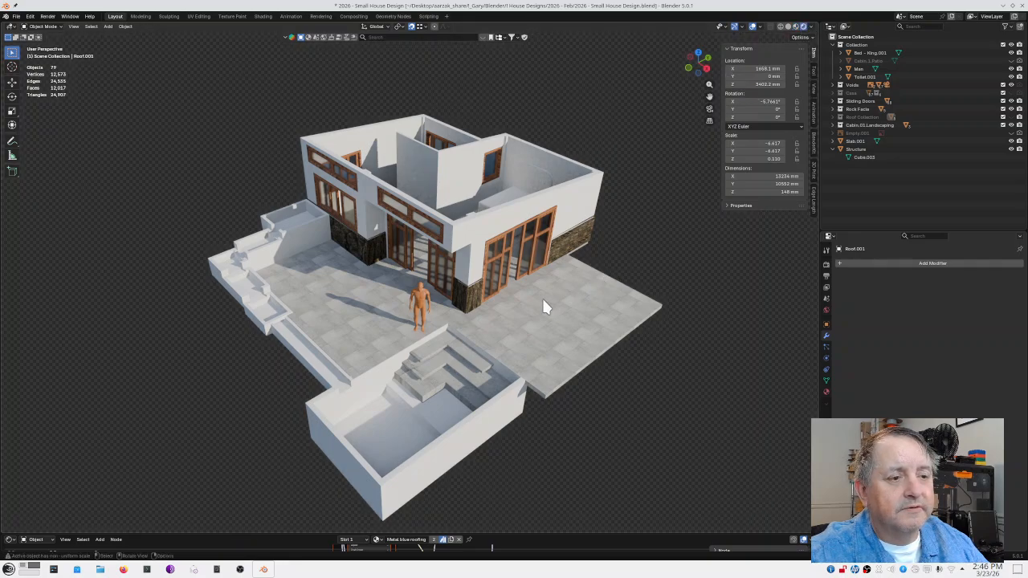
# - Examine the roofless house's floor plan from above, including the bedroom area and the walled-off bathroom with its toilet
pyautogui.scroll(1, 523, 330)
pyautogui.moveTo(534, 308); pyautogui.dragTo(536, 390, button='middle')
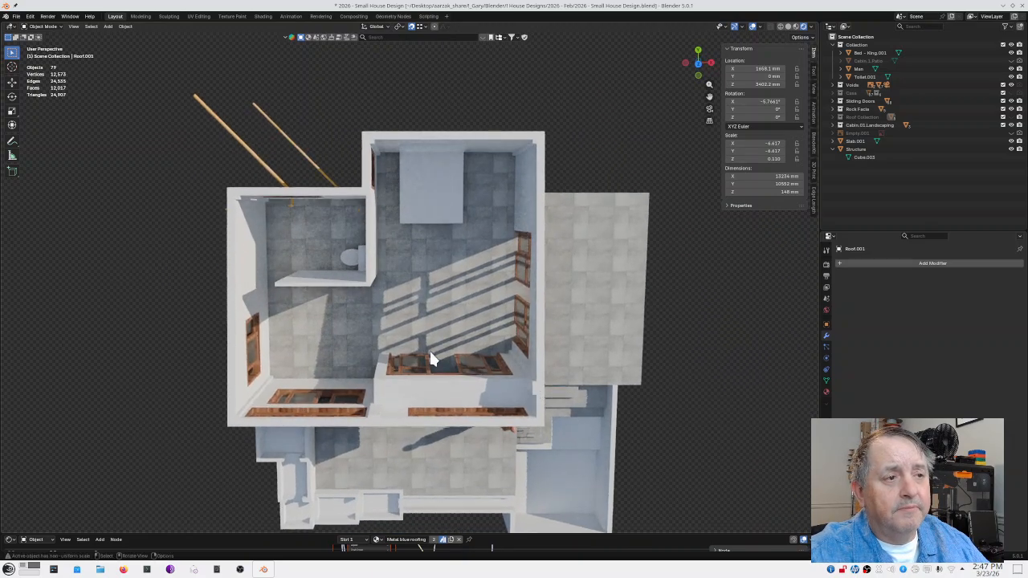
pyautogui.moveTo(431, 356); pyautogui.dragTo(479, 307, button='middle')
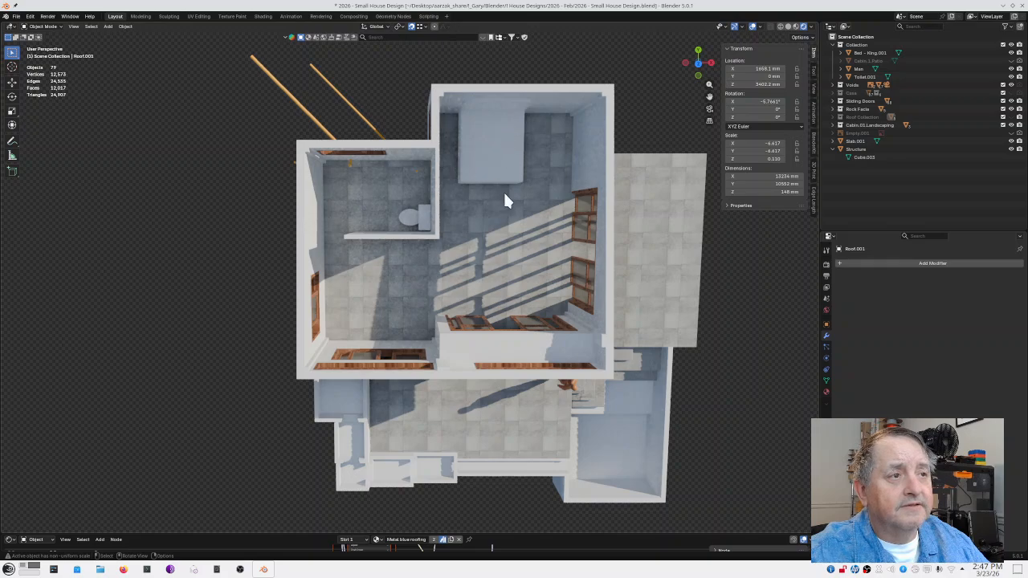
pyautogui.moveTo(522, 216); pyautogui.dragTo(468, 222, button='middle')
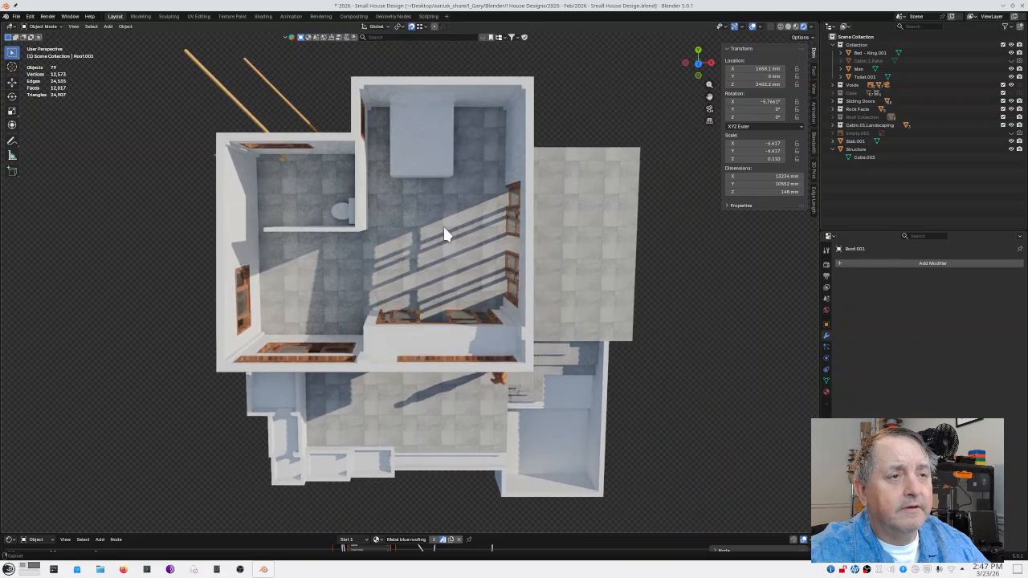
pyautogui.keyDown('shift'); pyautogui.moveTo(384, 200); pyautogui.dragTo(501, 192, button='middle'); pyautogui.keyUp('shift')
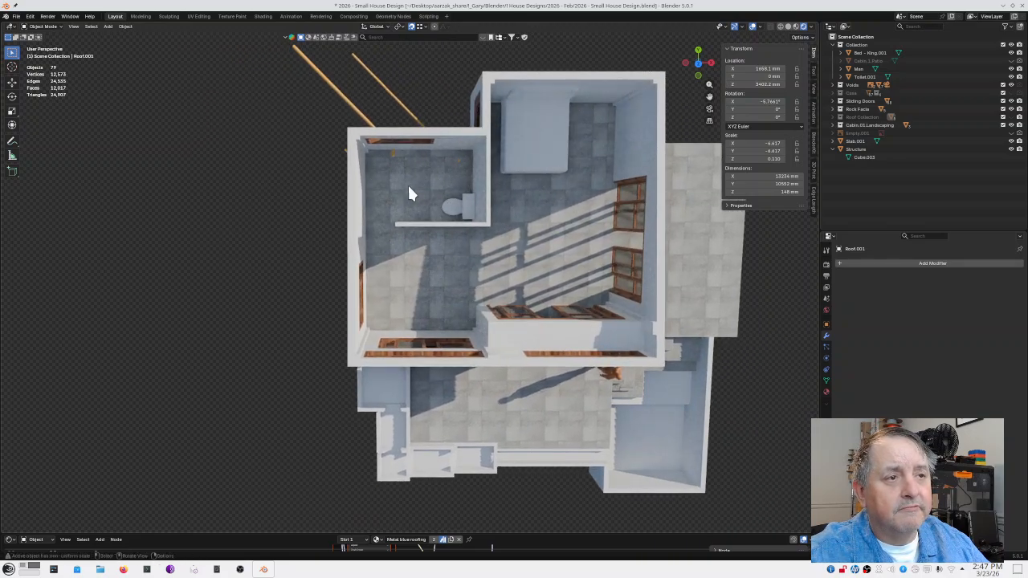
pyautogui.scroll(3, 404, 168)
pyautogui.scroll(1, 403, 165)
pyautogui.keyDown('shift'); pyautogui.scroll(4, 411, 240); pyautogui.keyUp('shift')
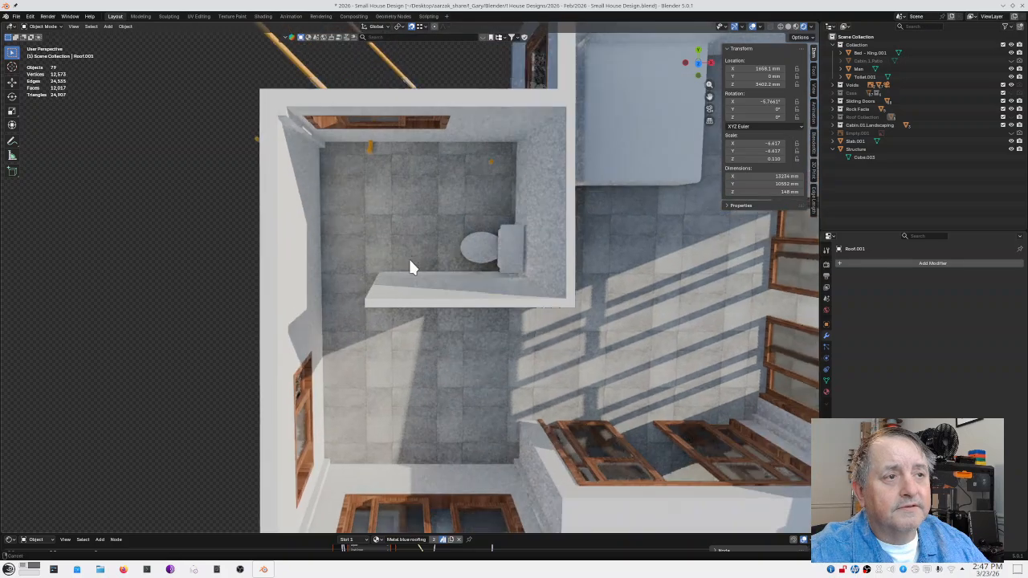
pyautogui.moveTo(435, 276); pyautogui.dragTo(353, 253, button='middle')
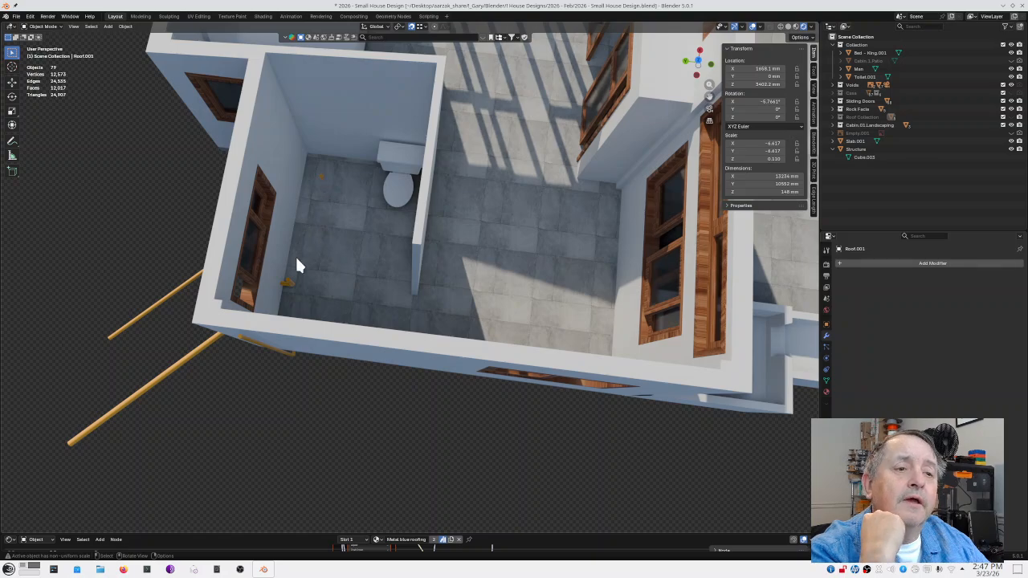
pyautogui.moveTo(333, 295); pyautogui.dragTo(368, 229, button='middle')
pyautogui.scroll(-2, 369, 229)
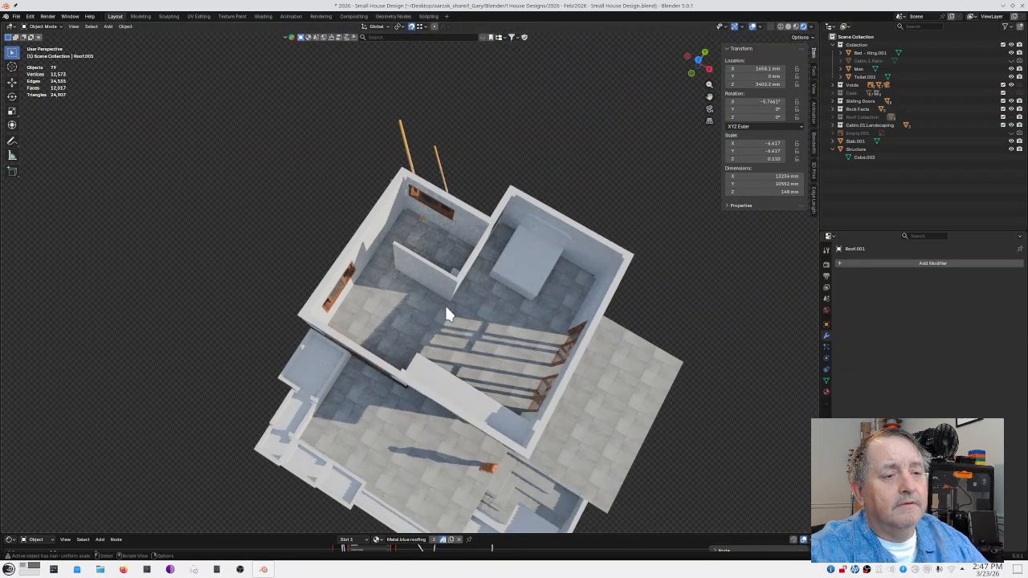
# - Inspect the plumbing pipes from beneath the floor slab under the bathroom
pyautogui.moveTo(456, 318); pyautogui.dragTo(374, 298, button='middle')
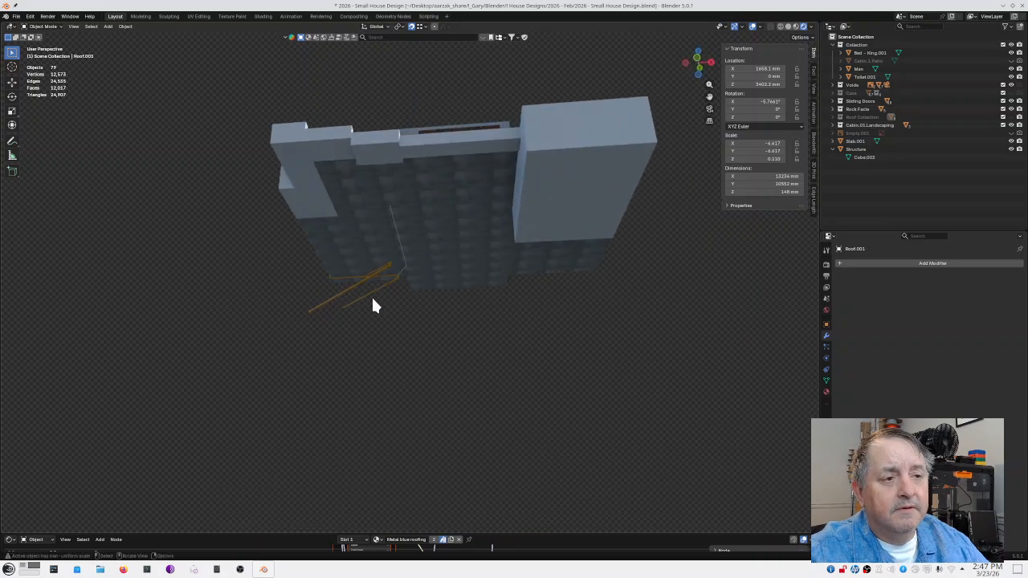
pyautogui.scroll(3, 371, 281)
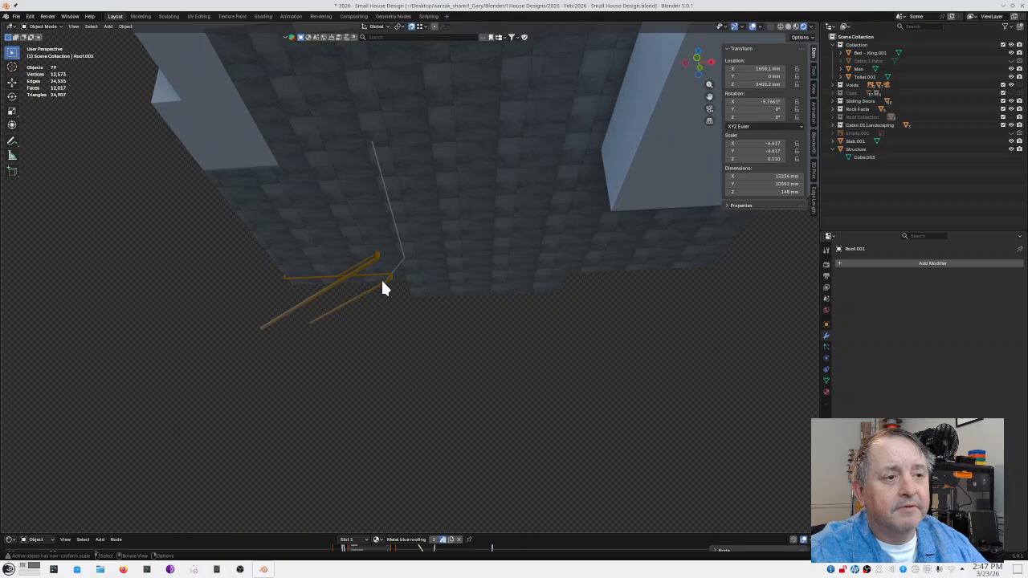
pyautogui.scroll(2, 391, 281)
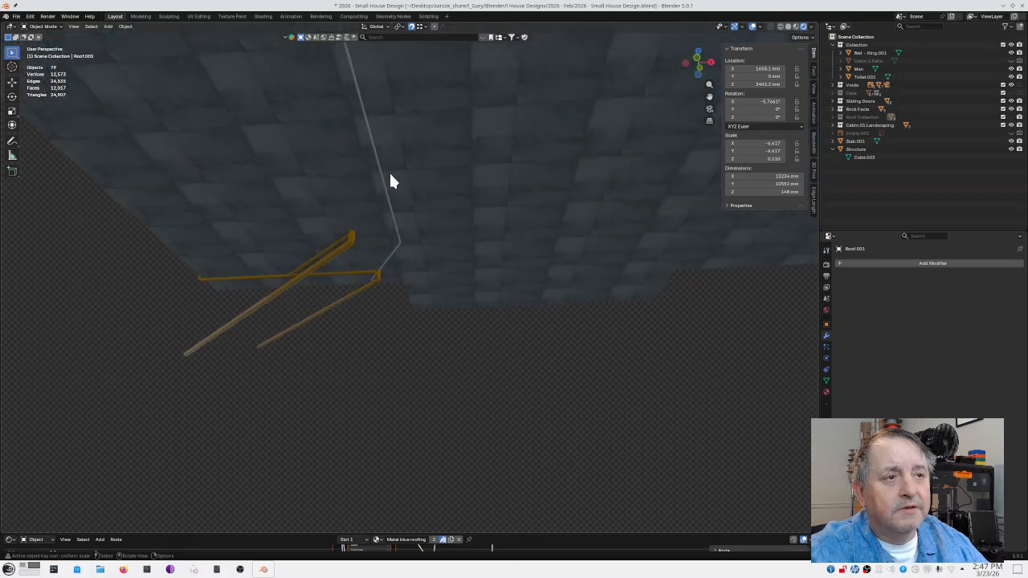
pyautogui.scroll(-1, 387, 169)
pyautogui.scroll(-4, 376, 152)
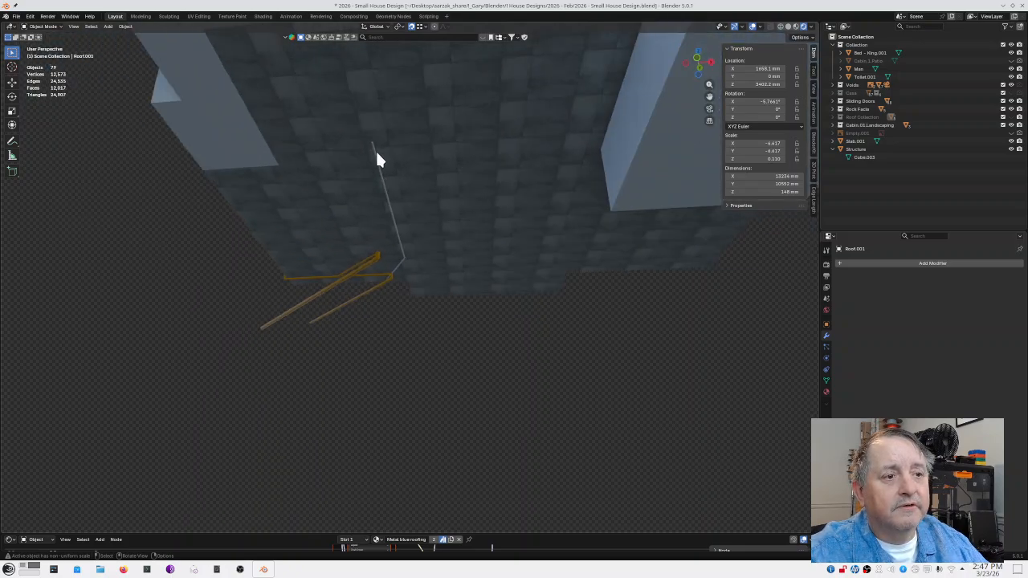
# - Examine the roofless house's front terrace and the large sunken basin with its steps from above the front corner
pyautogui.moveTo(376, 152); pyautogui.dragTo(321, 238, button='middle')
pyautogui.scroll(2, 350, 214)
pyautogui.scroll(-3, 329, 193)
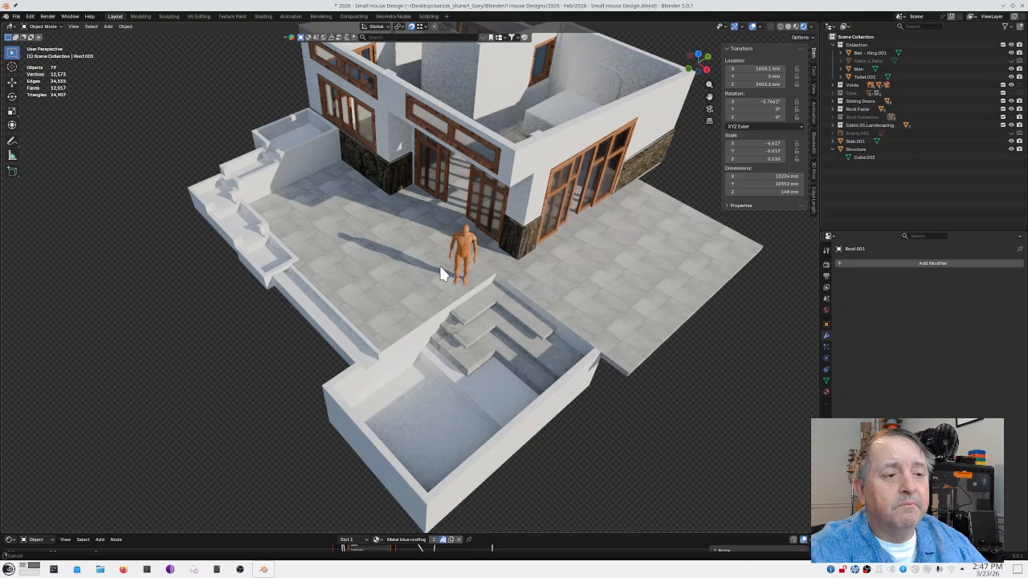
pyautogui.moveTo(441, 273); pyautogui.dragTo(493, 338, button='middle')
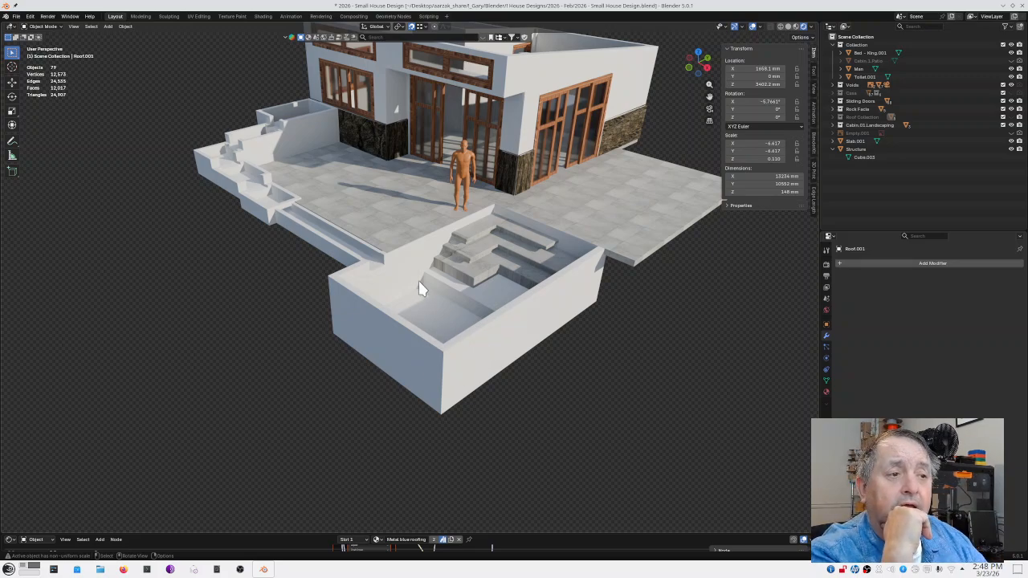
pyautogui.moveTo(404, 259); pyautogui.dragTo(416, 292, button='middle')
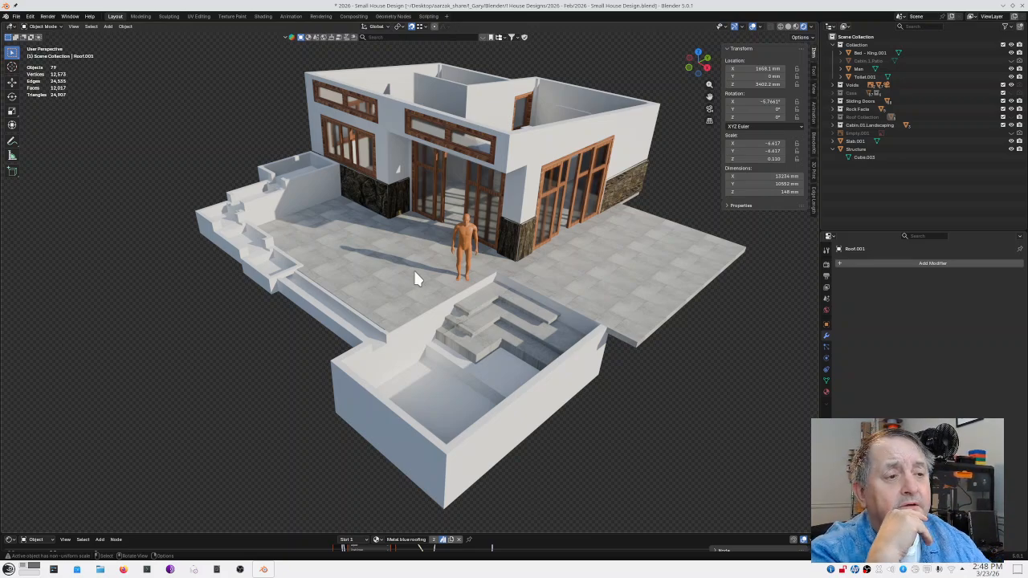
# - Inspect the cascading stepped basins along the terrace edge, from the upper basin beside the stone-faced wall downward
pyautogui.moveTo(414, 363); pyautogui.dragTo(572, 294, button='middle')
pyautogui.scroll(4, 341, 281)
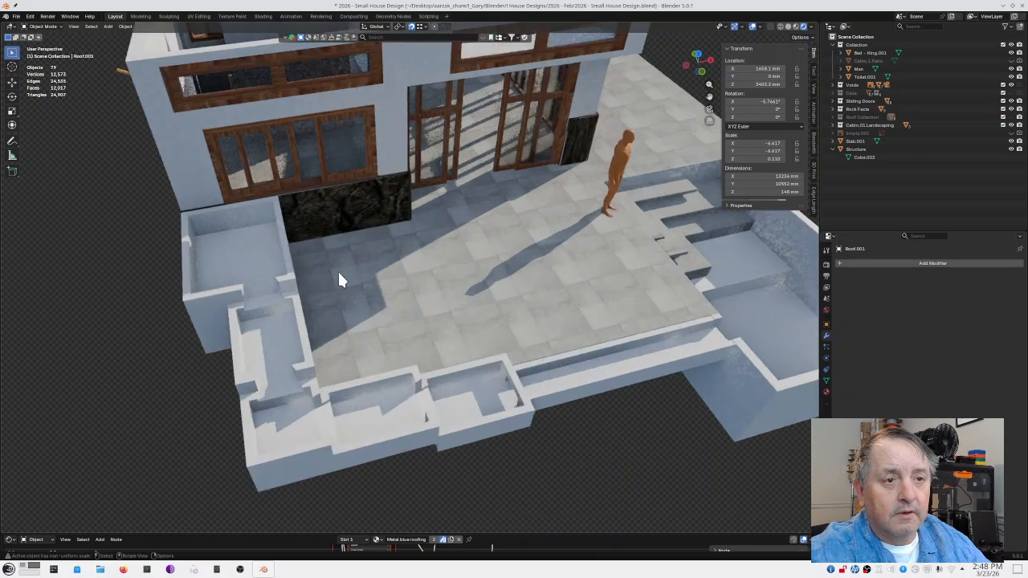
pyautogui.keyDown('shift'); pyautogui.moveTo(351, 283); pyautogui.dragTo(436, 291, button='middle'); pyautogui.keyUp('shift')
pyautogui.scroll(4, 441, 286)
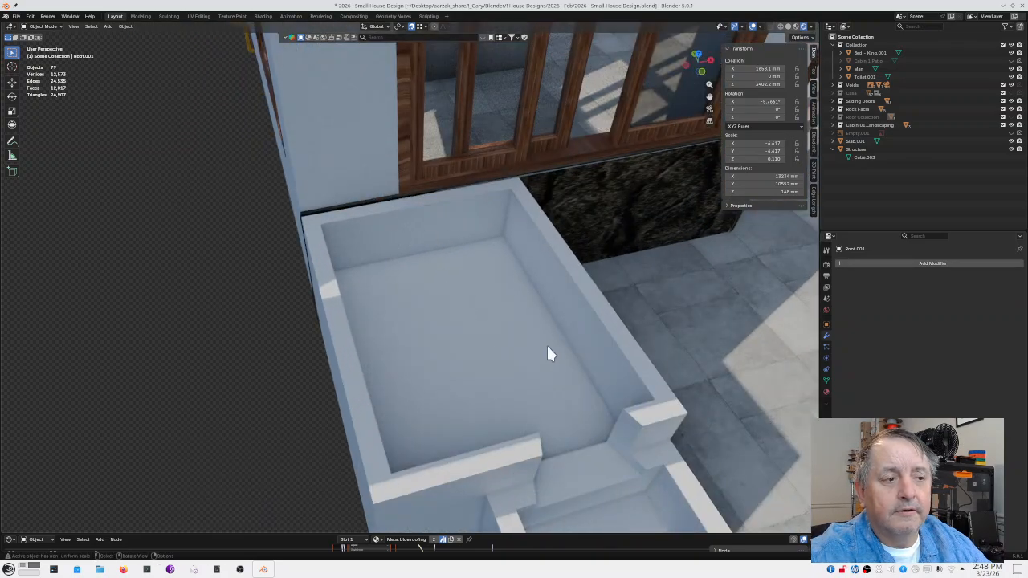
pyautogui.scroll(-6, 579, 370)
pyautogui.scroll(5, 566, 371)
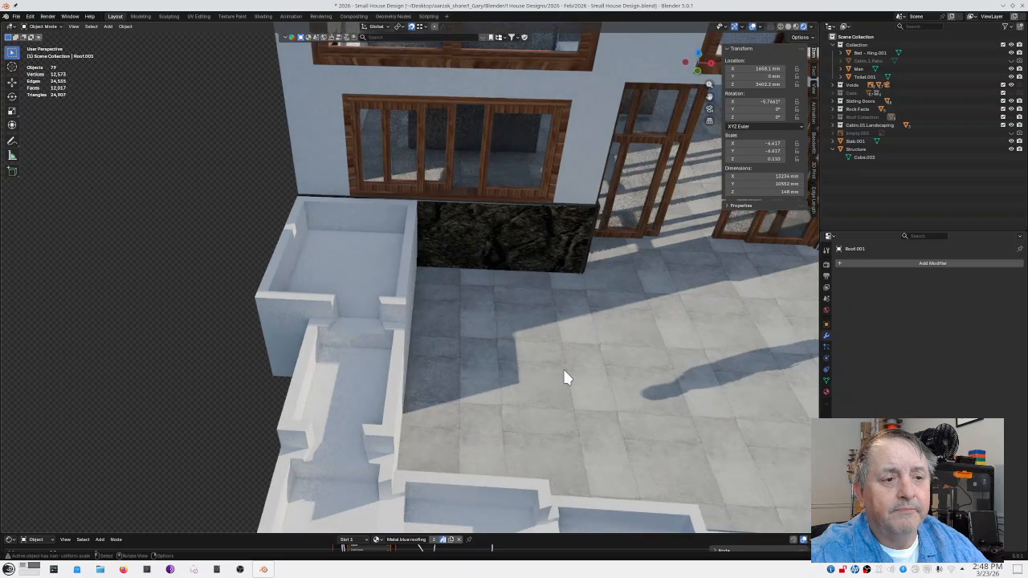
pyautogui.scroll(-6, 563, 372)
pyautogui.keyDown('shift'); pyautogui.moveTo(557, 374); pyautogui.dragTo(535, 367, button='middle'); pyautogui.keyUp('shift')
pyautogui.scroll(5, 392, 346)
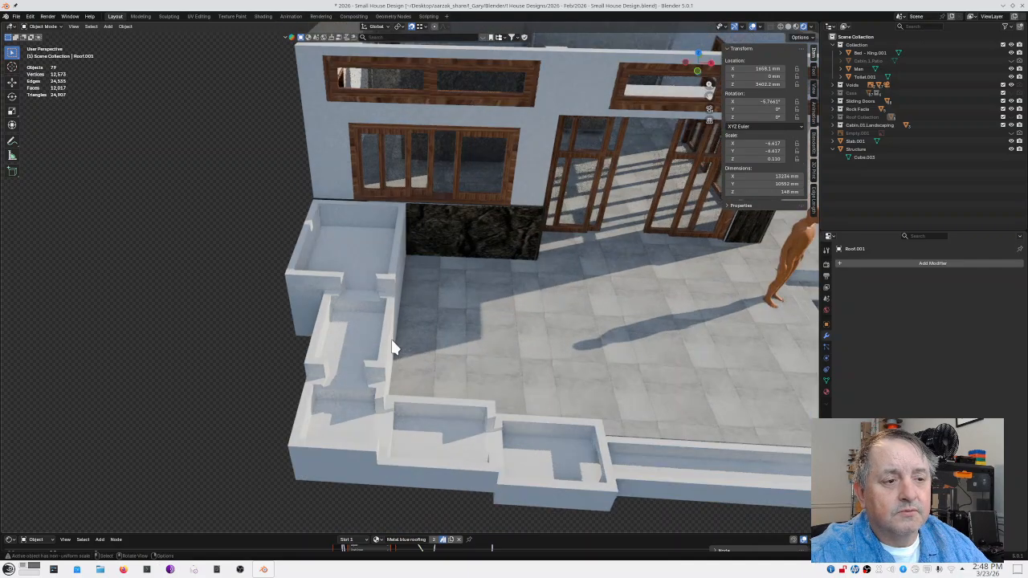
pyautogui.scroll(2, 391, 336)
pyautogui.moveTo(390, 336); pyautogui.dragTo(388, 325, button='middle')
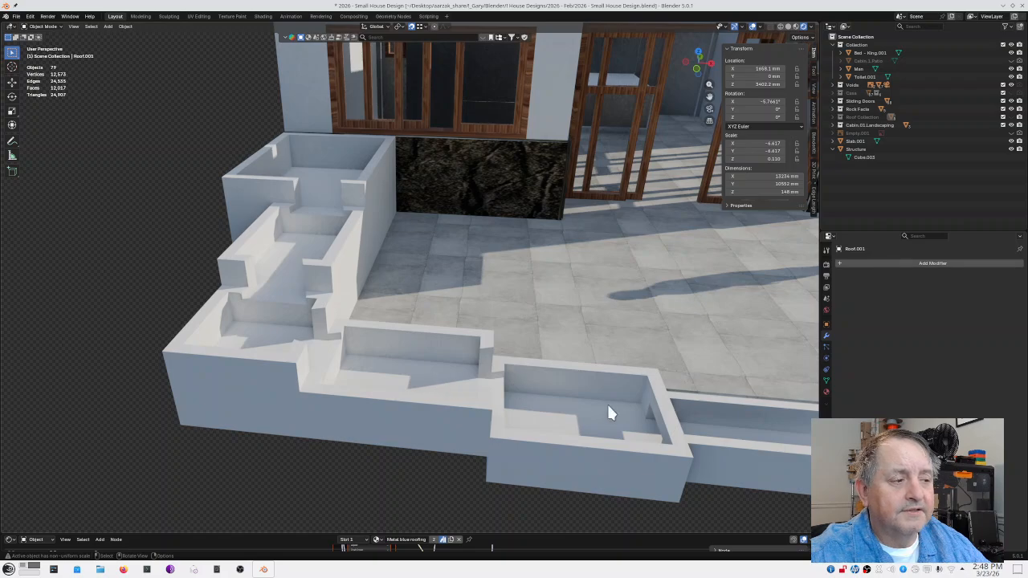
# - Follow the stepped basins along the terrace's edge channel to the large basin at the front corner
pyautogui.scroll(-5, 637, 415)
pyautogui.moveTo(663, 392); pyautogui.dragTo(603, 398, button='middle')
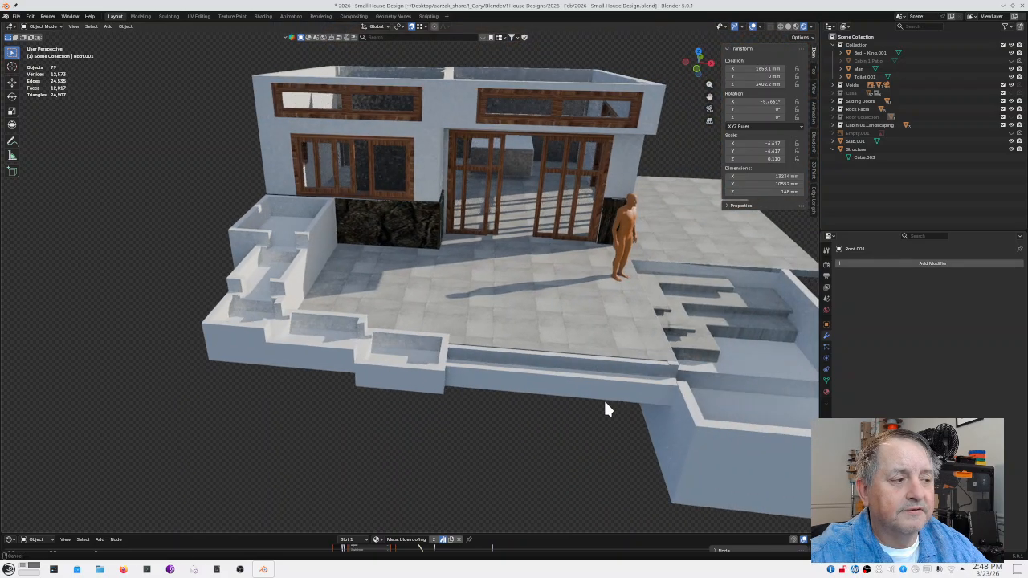
pyautogui.scroll(2, 383, 367)
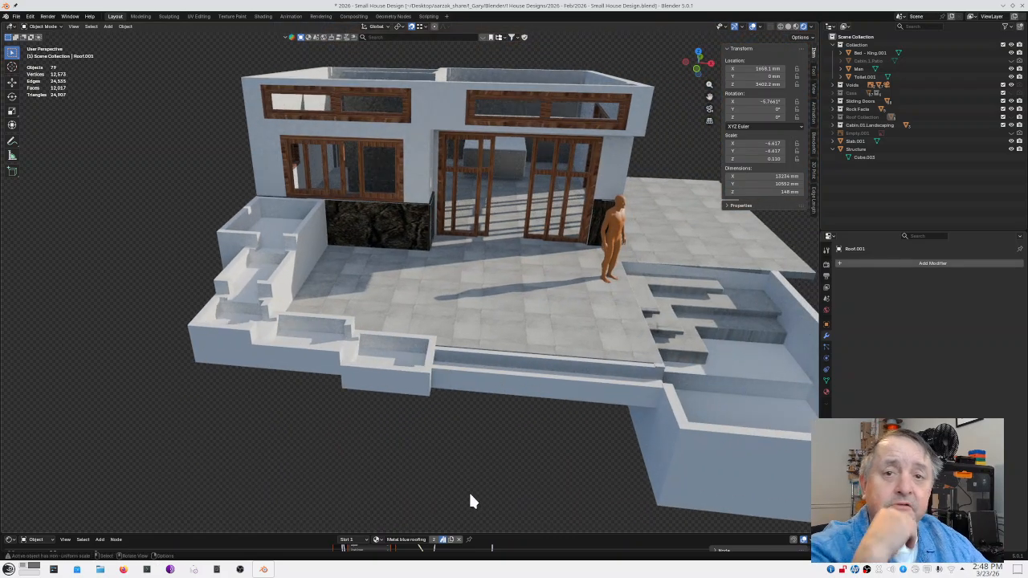
pyautogui.scroll(-1, 325, 361)
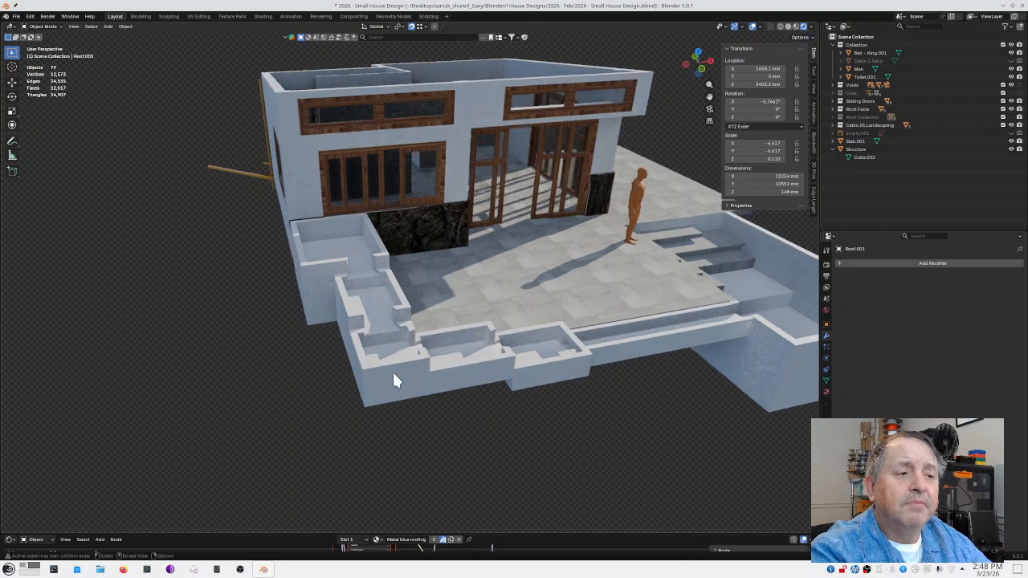
pyautogui.scroll(3, 392, 371)
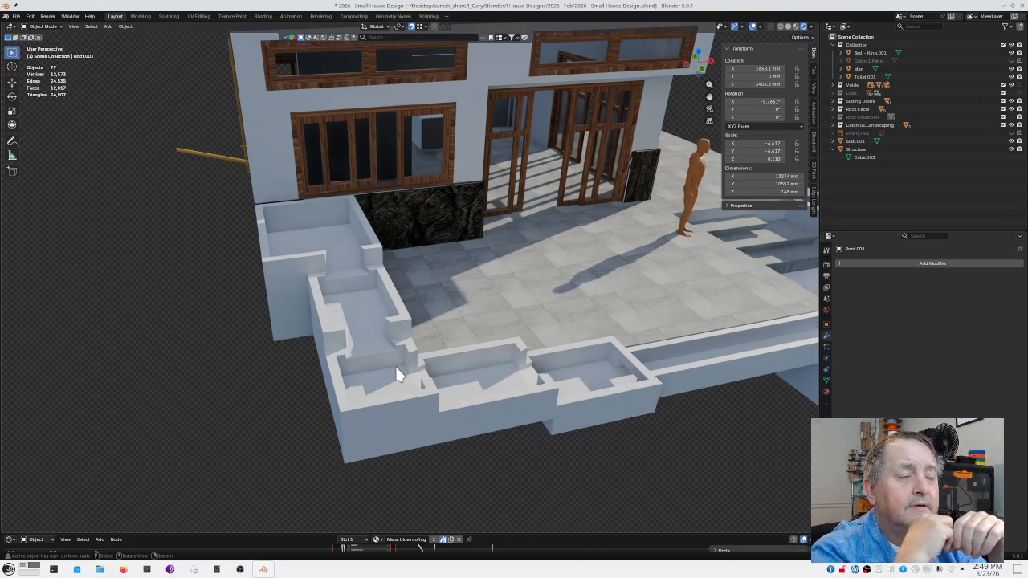
pyautogui.scroll(-3, 434, 367)
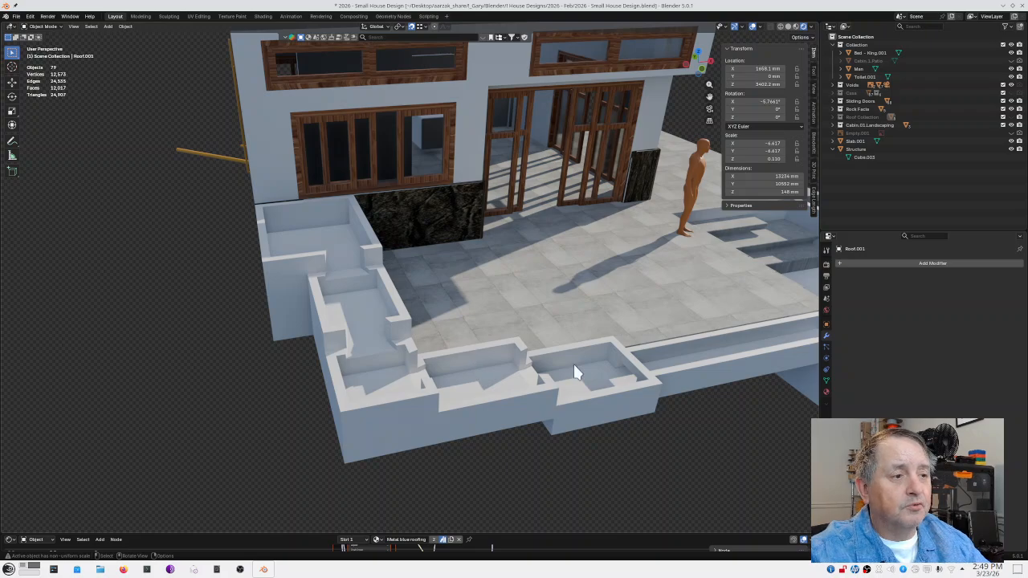
pyautogui.scroll(-3, 610, 366)
pyautogui.moveTo(653, 369); pyautogui.dragTo(575, 367, button='middle')
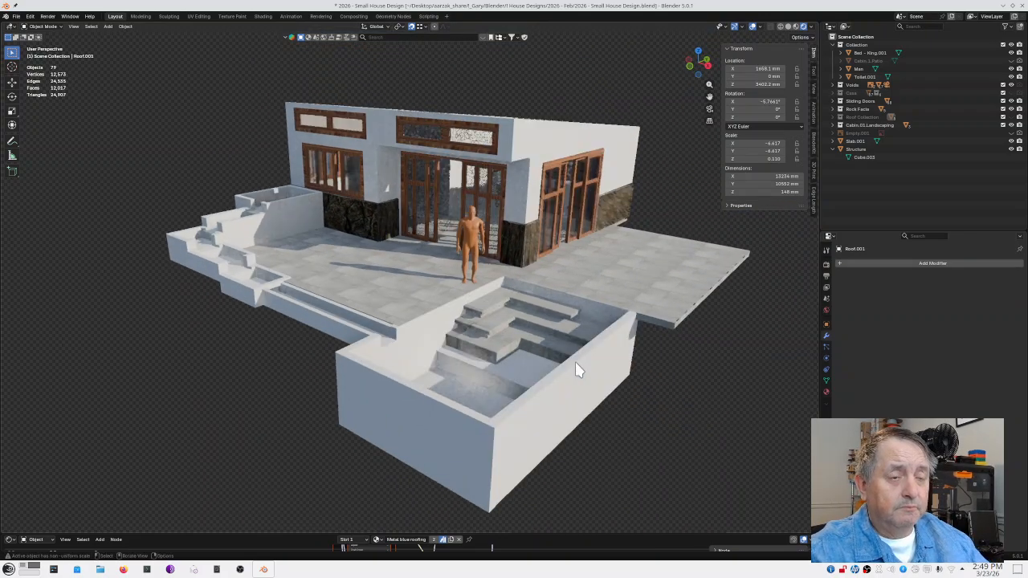
pyautogui.moveTo(343, 298); pyautogui.dragTo(259, 286, button='middle')
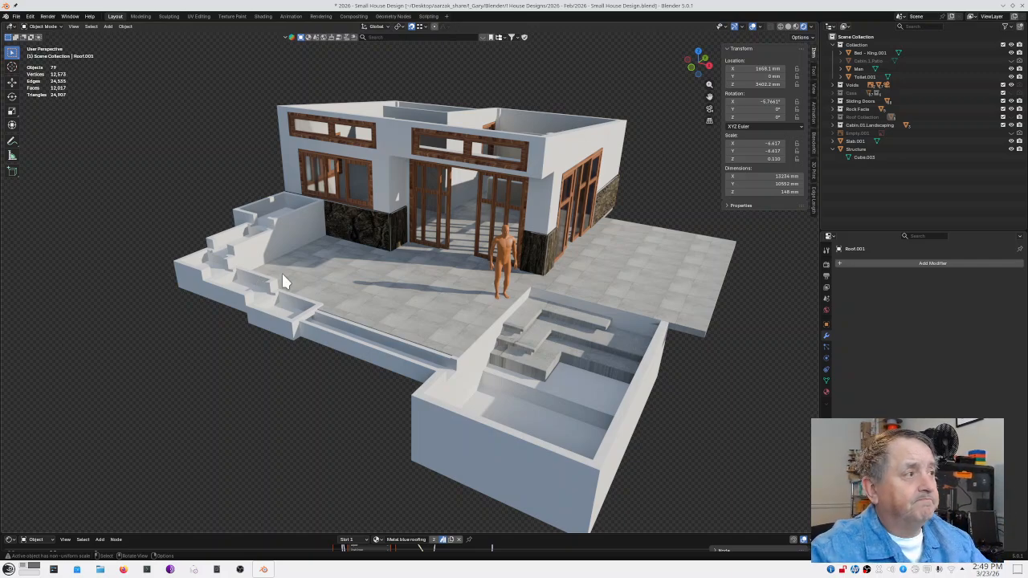
# - Include the Roof Collection in the view layer again and inspect the blue metal roof from the rear of the house
pyautogui.click(1011, 117)
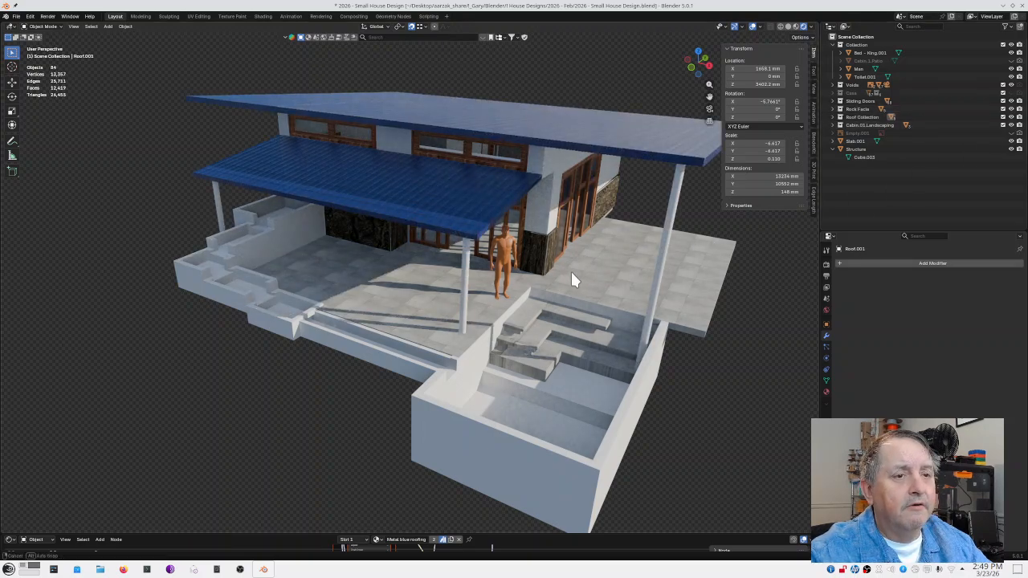
pyautogui.moveTo(570, 269); pyautogui.dragTo(713, 275, button='middle')
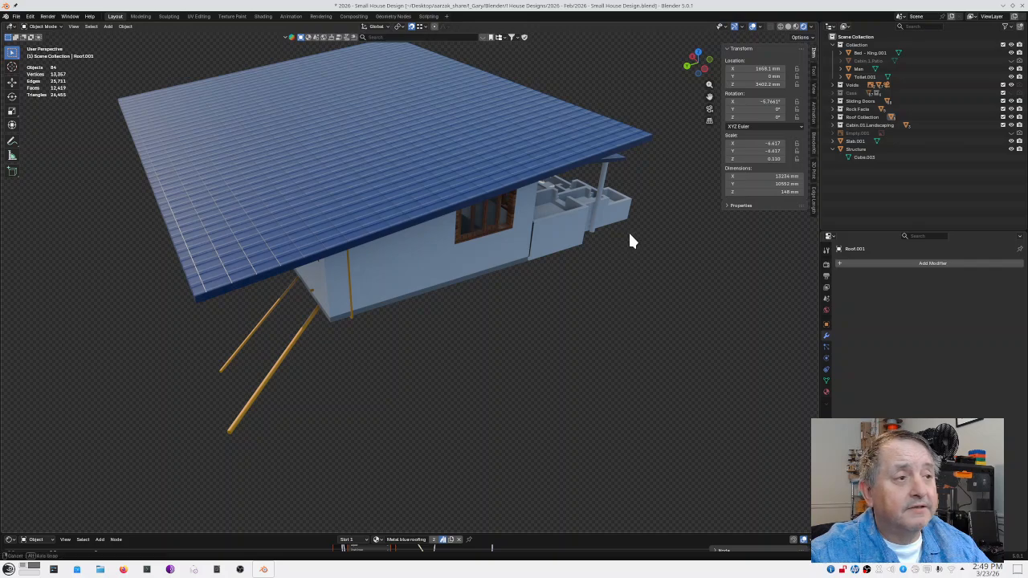
pyautogui.moveTo(628, 232); pyautogui.dragTo(610, 250, button='middle')
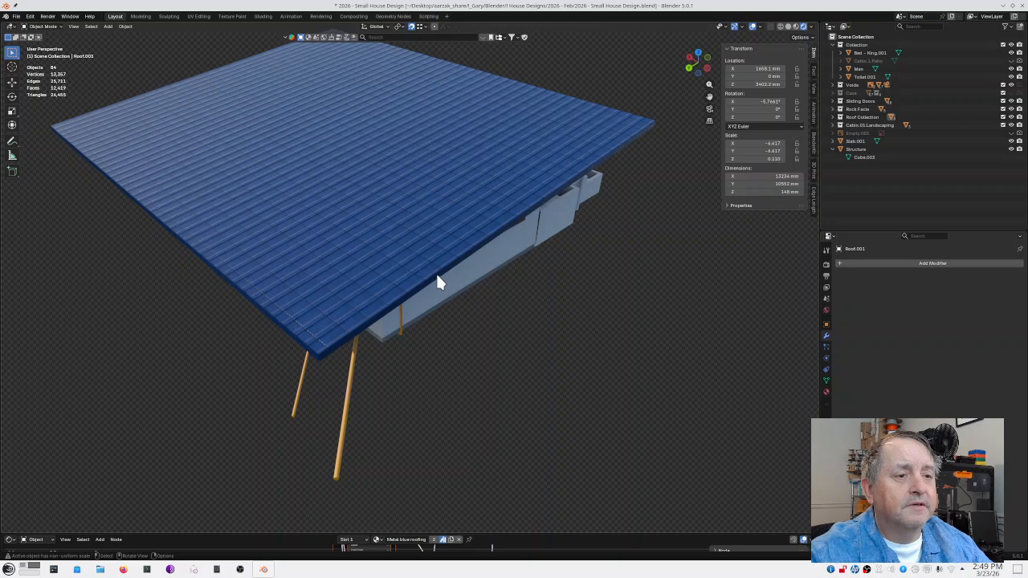
pyautogui.moveTo(602, 292); pyautogui.dragTo(482, 280, button='middle')
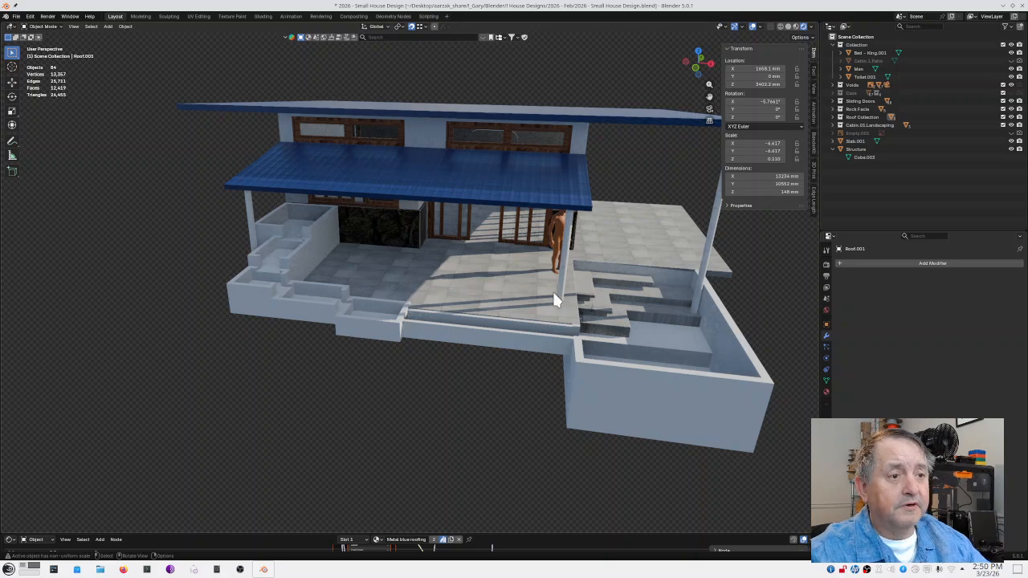
# - Examine the roofed house from the front and side, including the covered terrace, support posts, sliding doors and paved side patio
pyautogui.moveTo(660, 309); pyautogui.dragTo(523, 371, button='middle')
pyautogui.scroll(-6, 518, 306)
pyautogui.scroll(3, 507, 291)
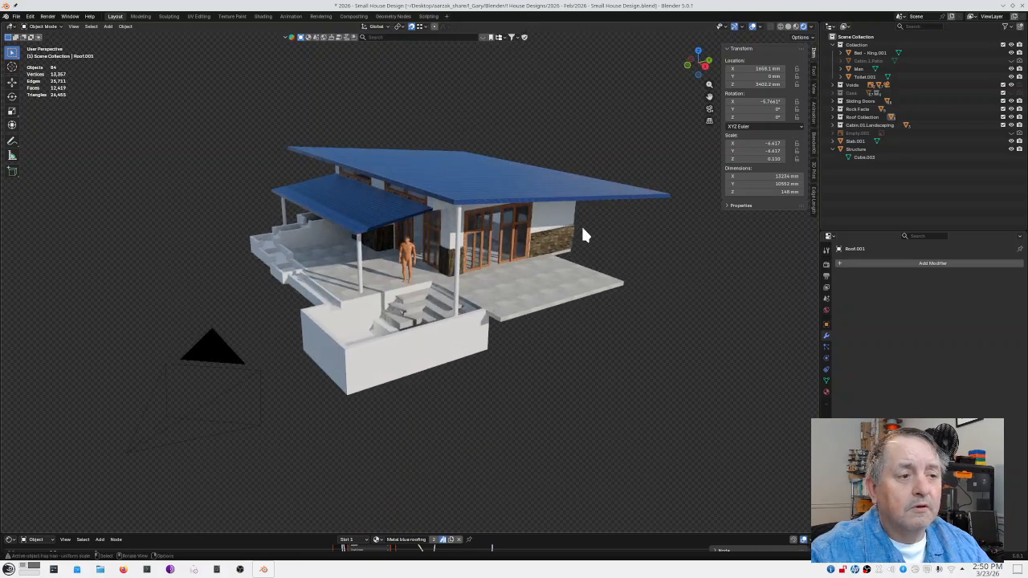
pyautogui.moveTo(541, 303)
pyautogui.mouseDown(button='middle')
pyautogui.moveTo(560, 306)
pyautogui.moveTo(523, 298)
pyautogui.mouseUp(button='middle')
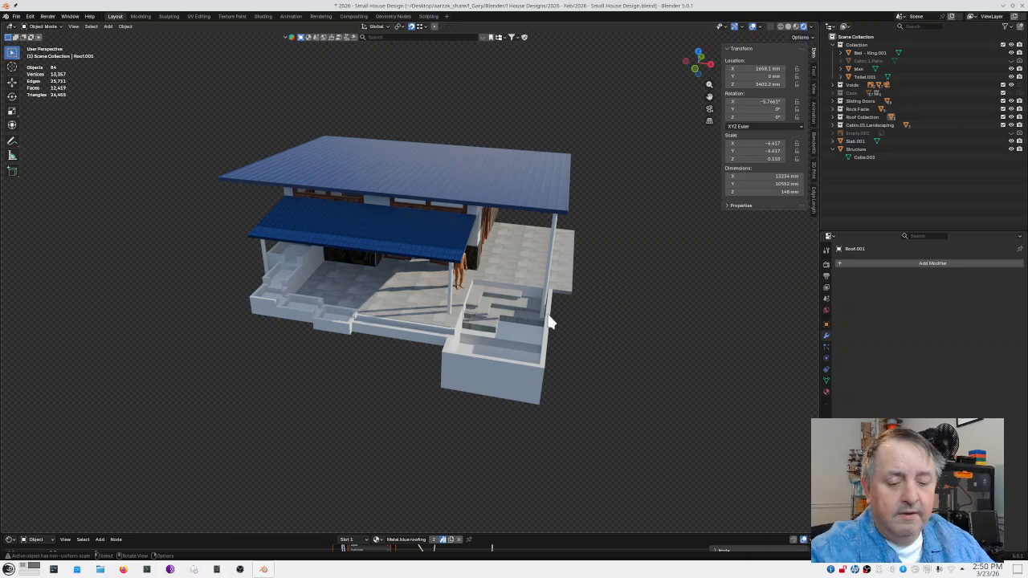
pyautogui.moveTo(605, 300); pyautogui.dragTo(604, 303, button='middle')
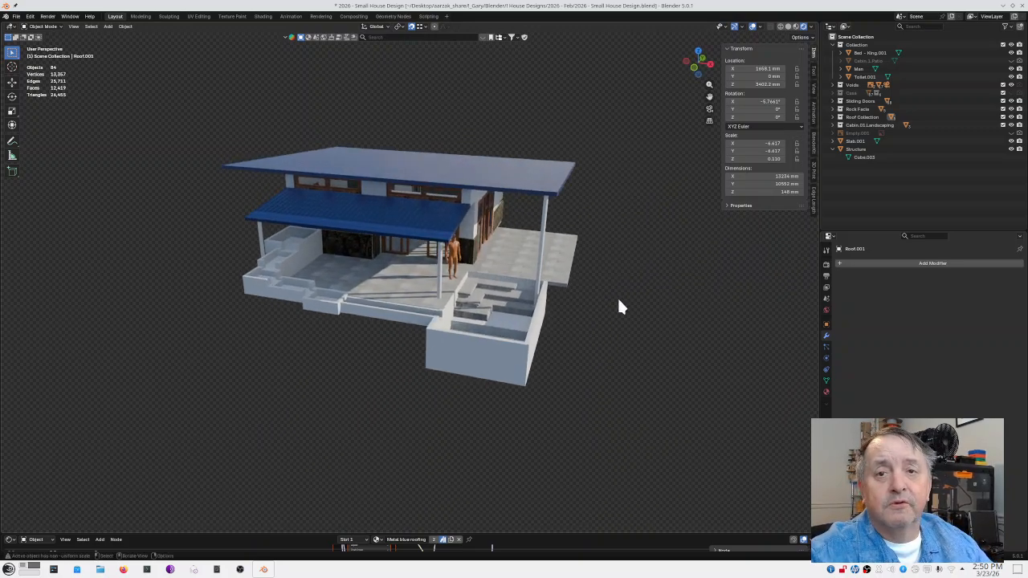
pyautogui.scroll(3, 607, 302)
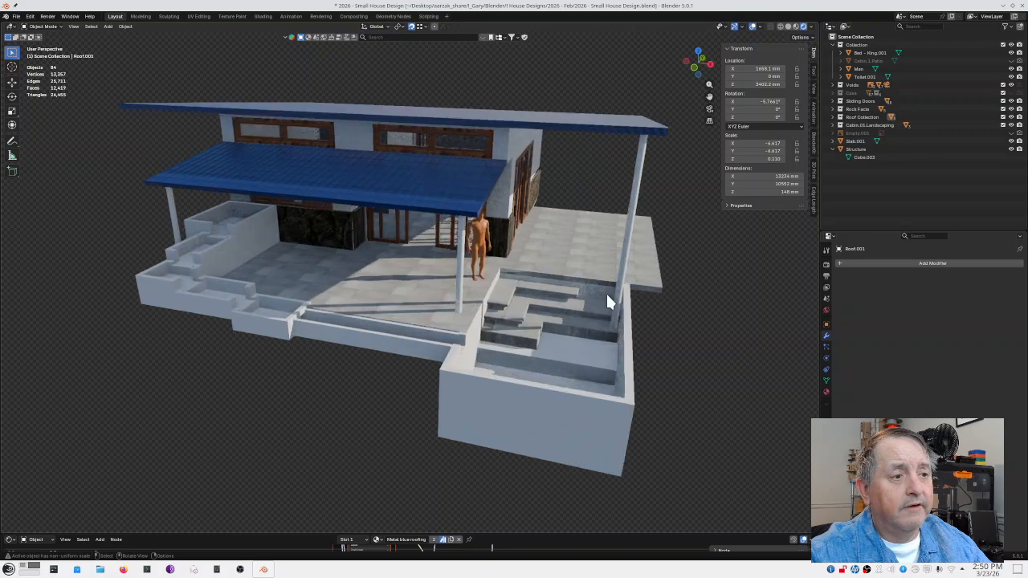
pyautogui.scroll(-3, 660, 314)
pyautogui.moveTo(611, 301); pyautogui.dragTo(417, 275, button='middle')
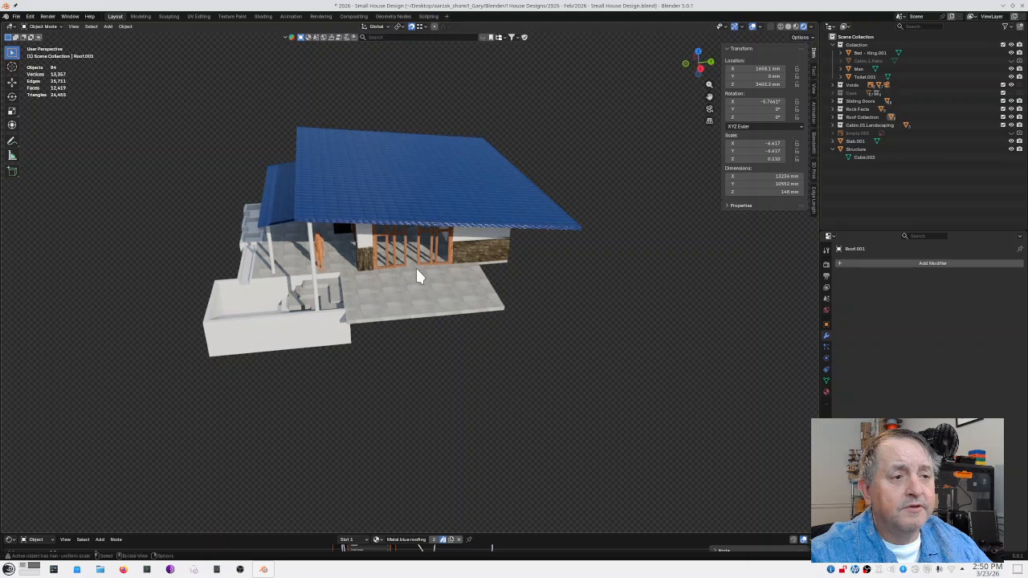
pyautogui.scroll(5, 404, 310)
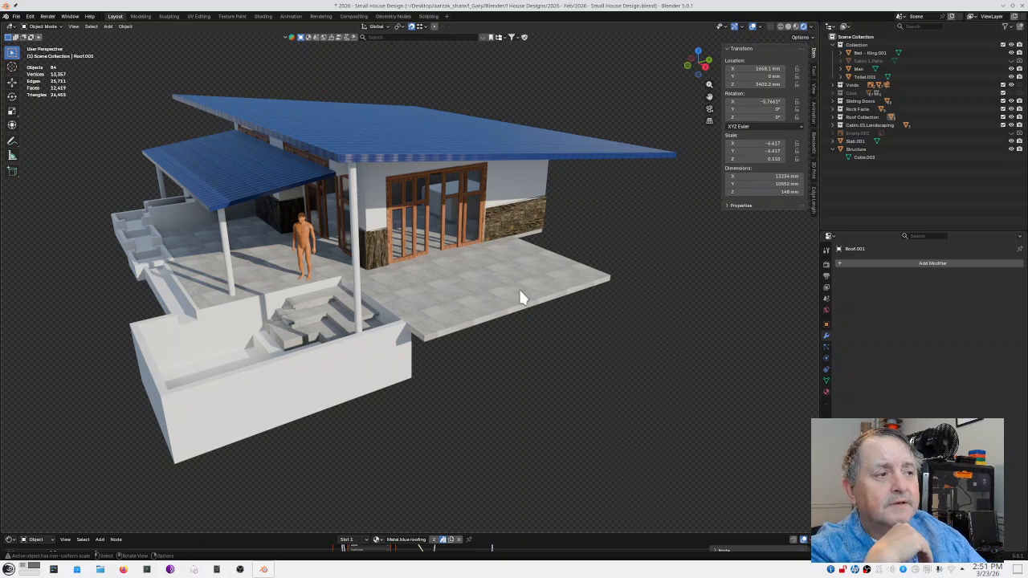
pyautogui.moveTo(523, 294); pyautogui.dragTo(571, 289, button='middle')
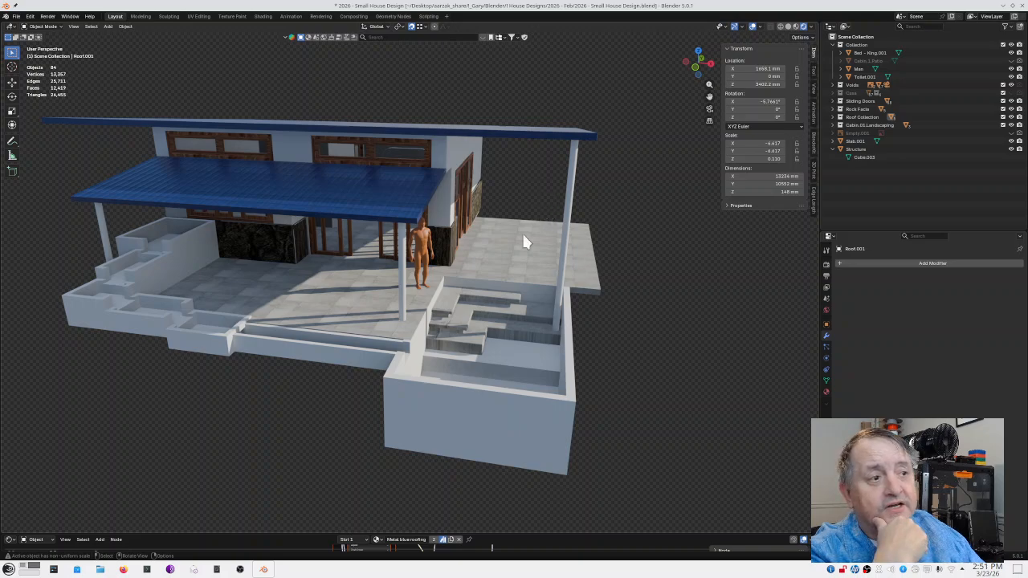
pyautogui.moveTo(657, 350); pyautogui.dragTo(637, 346, button='middle')
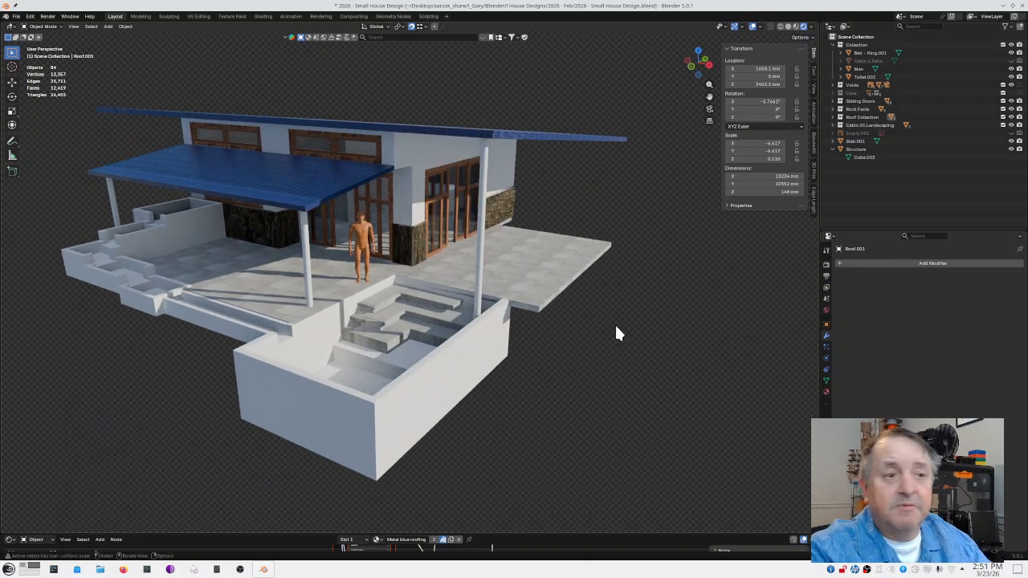
pyautogui.moveTo(432, 332); pyautogui.dragTo(473, 328, button='middle')
pyautogui.scroll(-5, 454, 344)
pyautogui.scroll(2, 474, 325)
pyautogui.moveTo(548, 345); pyautogui.dragTo(597, 356, button='middle')
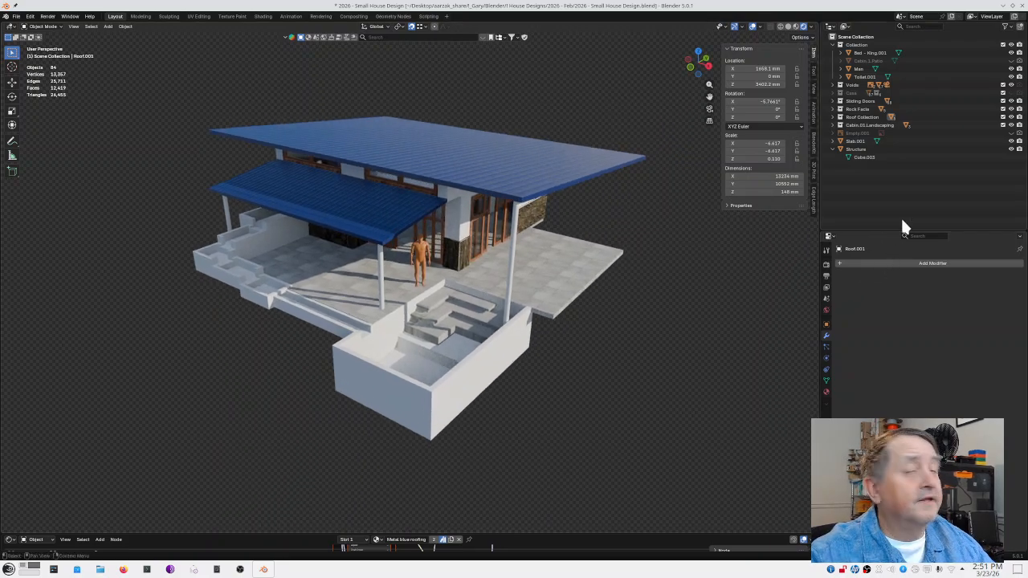
# - Minimize Blender, open FreeCAD and recover the Cabin-2 document
pyautogui.click(1002, 7)
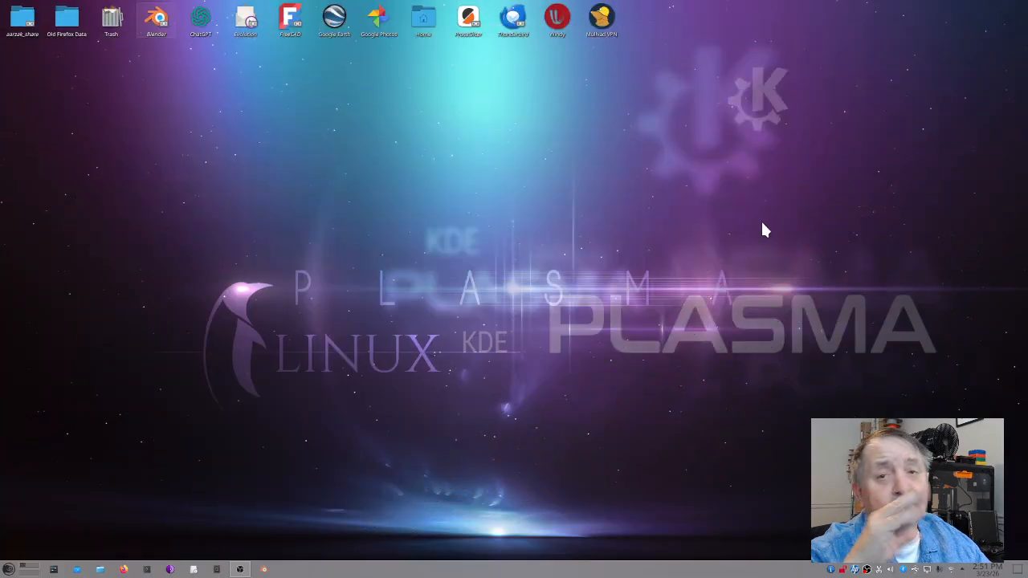
pyautogui.click(291, 17)
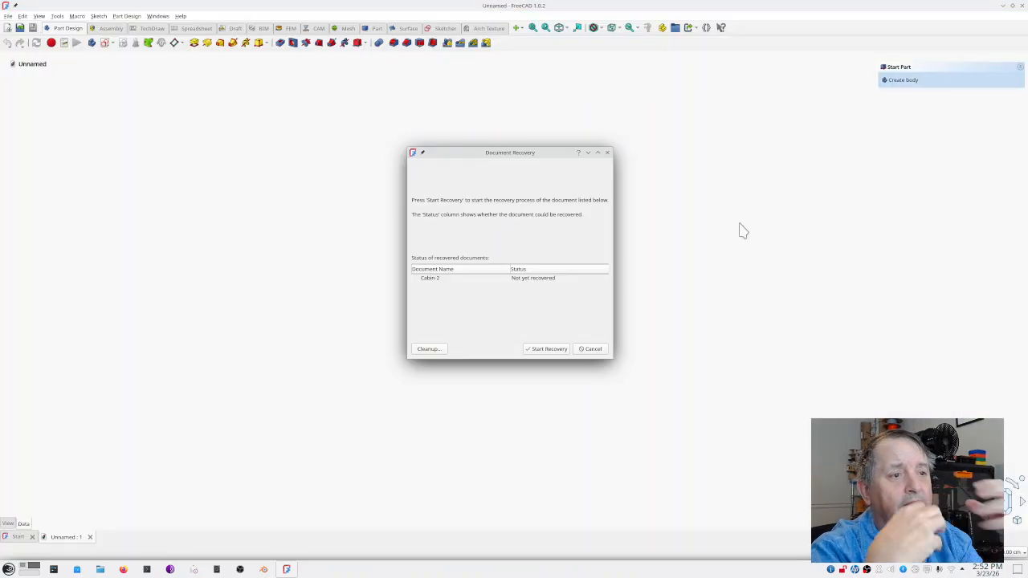
pyautogui.click(437, 281)
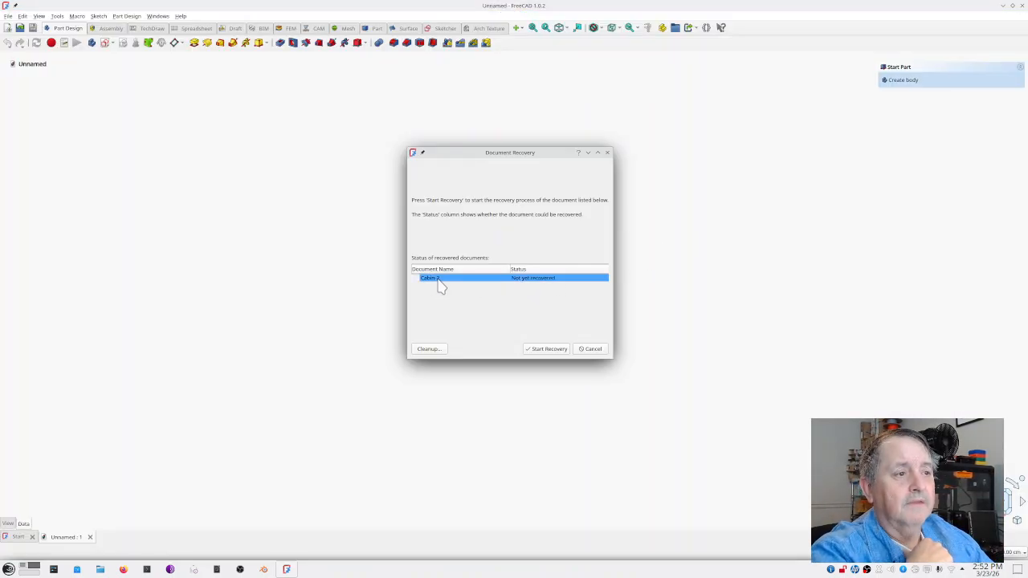
pyautogui.click(548, 349)
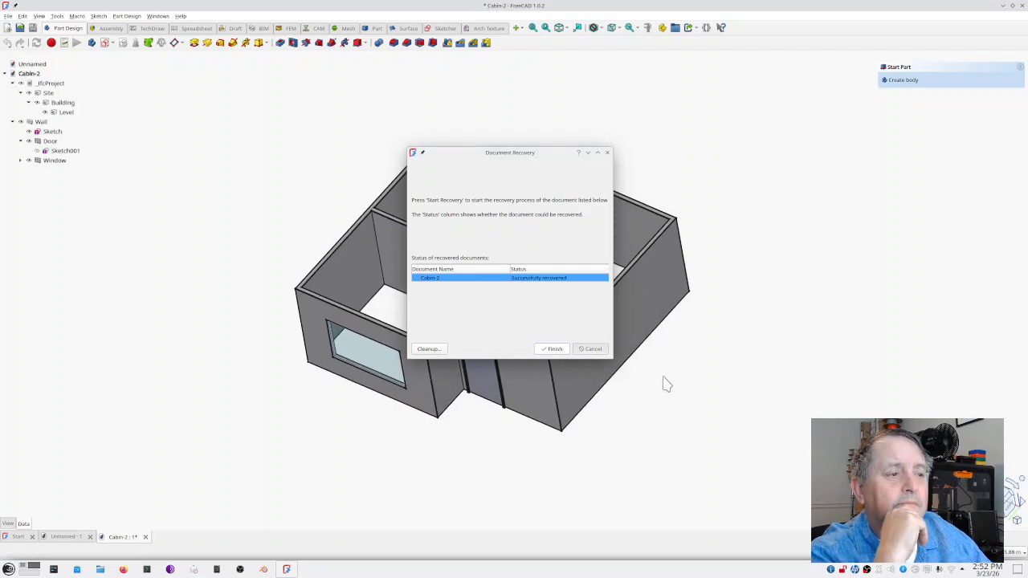
pyautogui.click(554, 349)
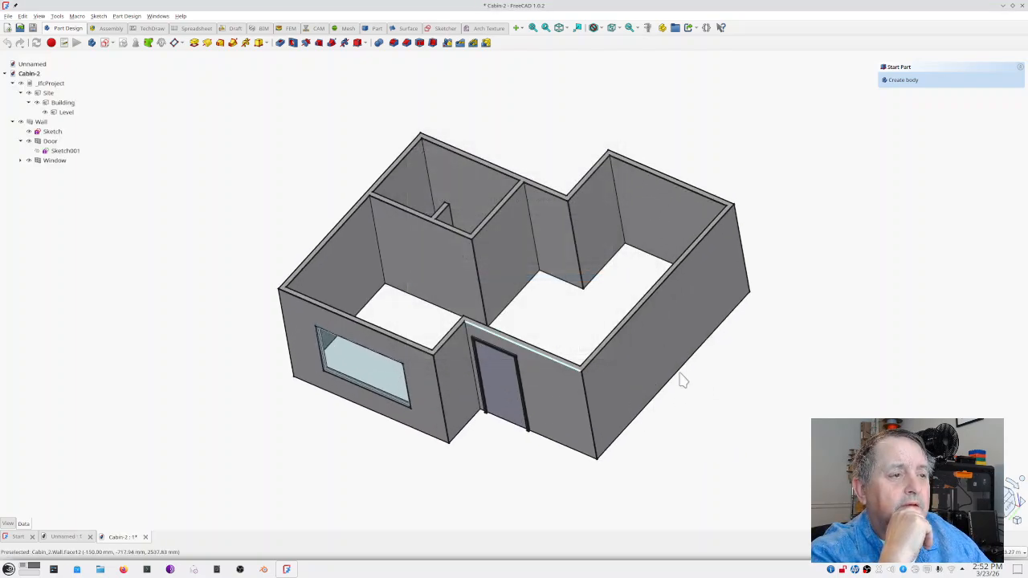
# - Examine the recovered cabin's wall layout with its front door, window and interior partitions
pyautogui.scroll(-1, 695, 360)
pyautogui.scroll(-2, 717, 362)
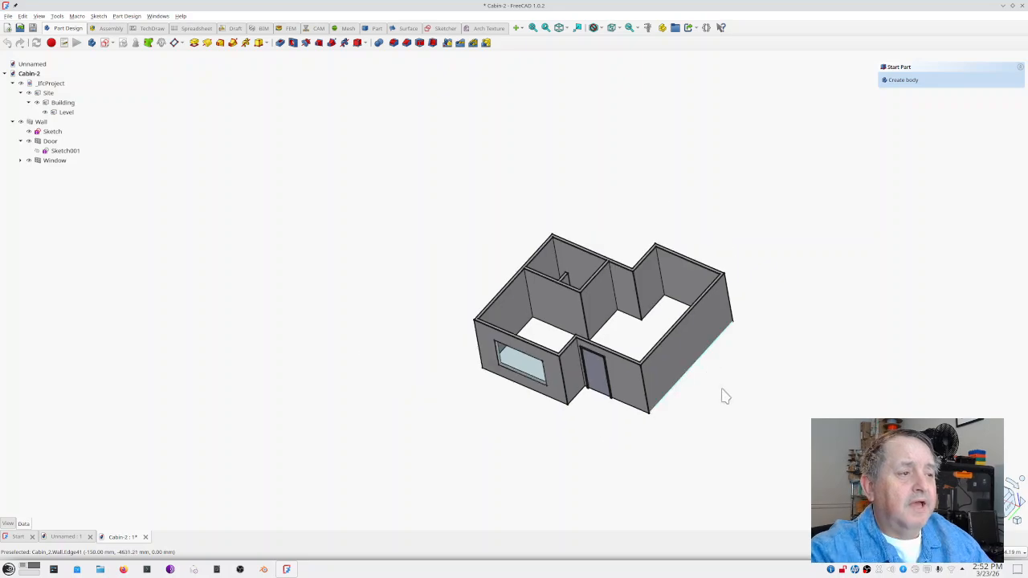
pyautogui.moveTo(728, 399); pyautogui.dragTo(746, 387, button='middle')
pyautogui.scroll(1, 737, 414)
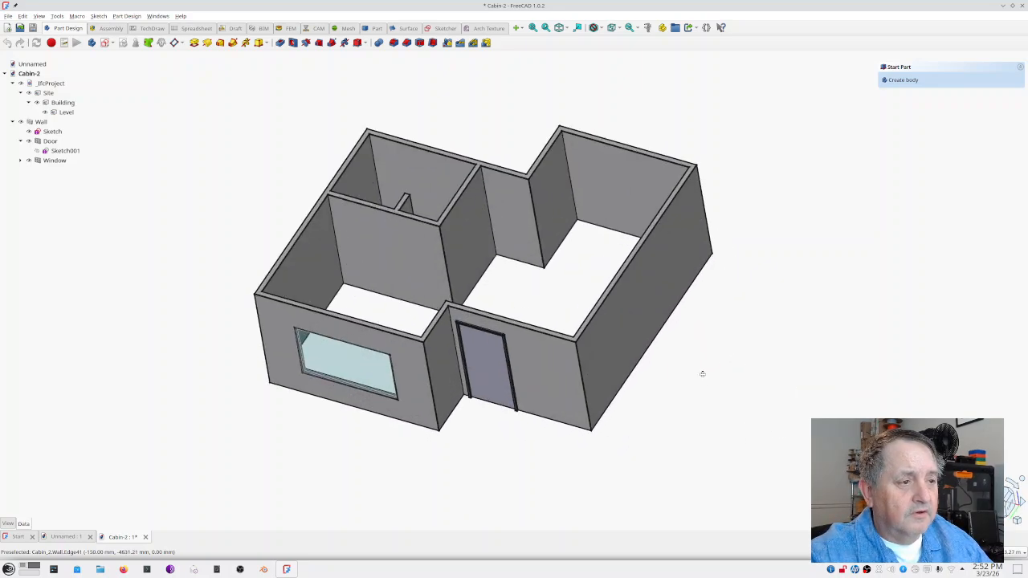
# - Open the sketch under the cabin's Wall for editing and examine its outline, partition lines and dimensions
pyautogui.scroll(2, 779, 358)
pyautogui.moveTo(779, 352); pyautogui.dragTo(700, 367, button='middle')
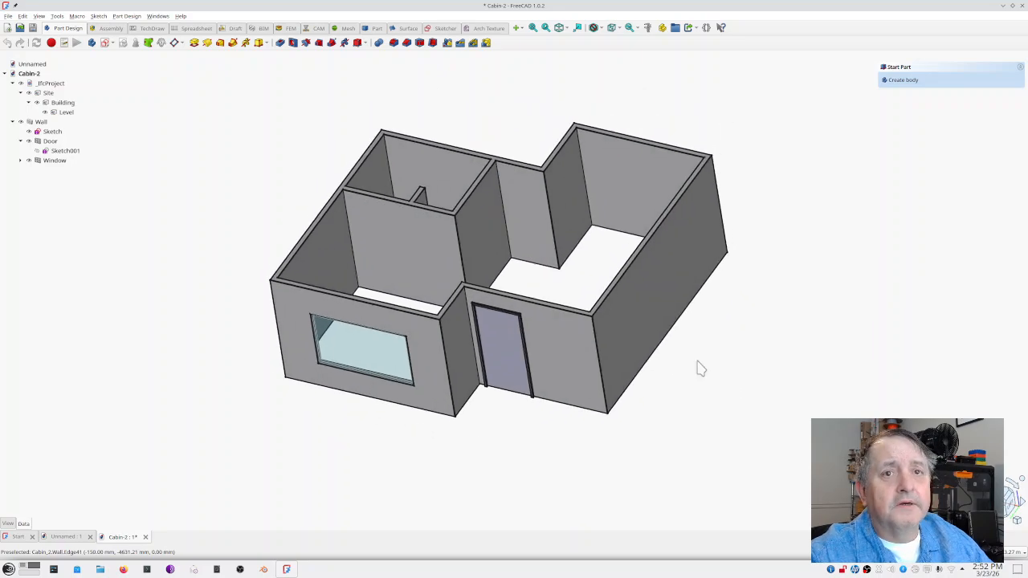
pyautogui.click(50, 132)
pyautogui.rightClick(50, 130)
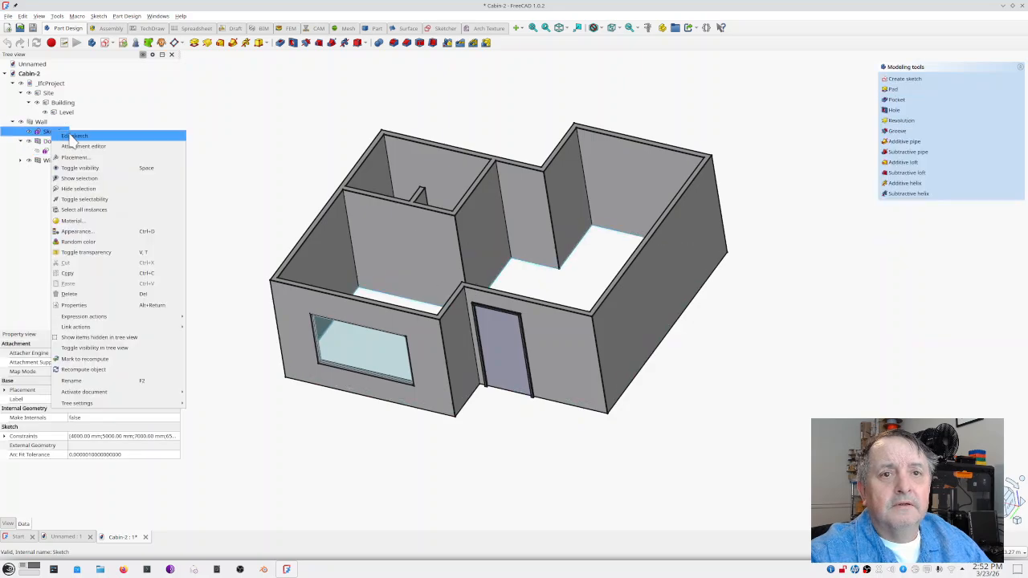
pyautogui.click(68, 136)
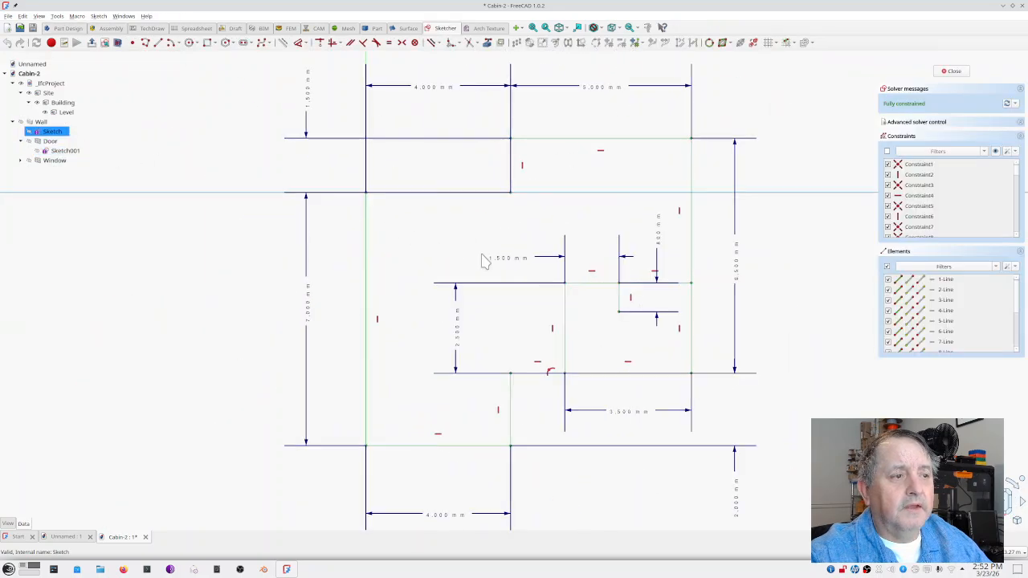
pyautogui.scroll(-3, 611, 291)
pyautogui.scroll(4, 624, 295)
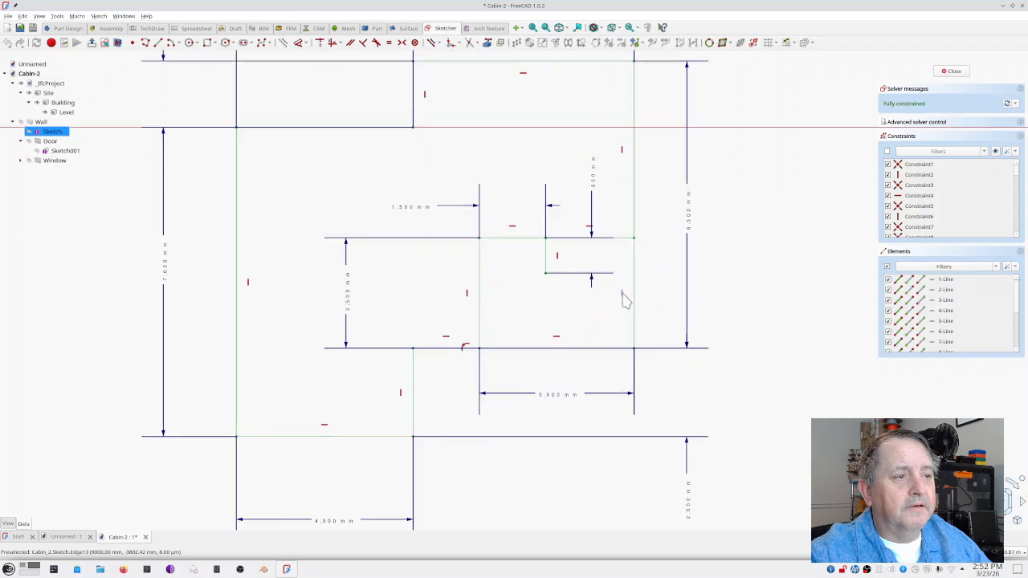
pyautogui.scroll(-1, 555, 287)
pyautogui.scroll(-1, 704, 323)
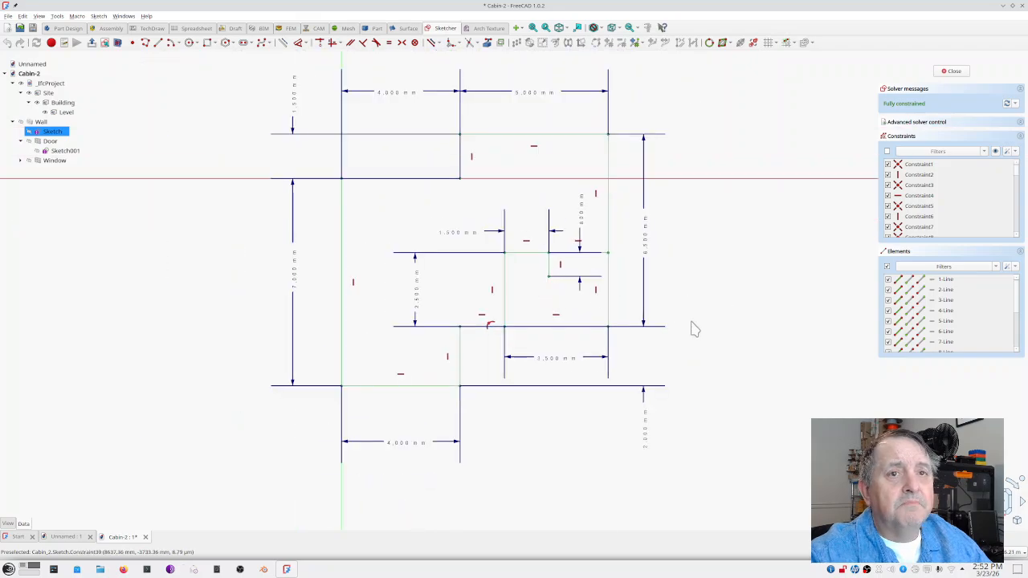
pyautogui.moveTo(690, 316); pyautogui.dragTo(677, 297, button='middle')
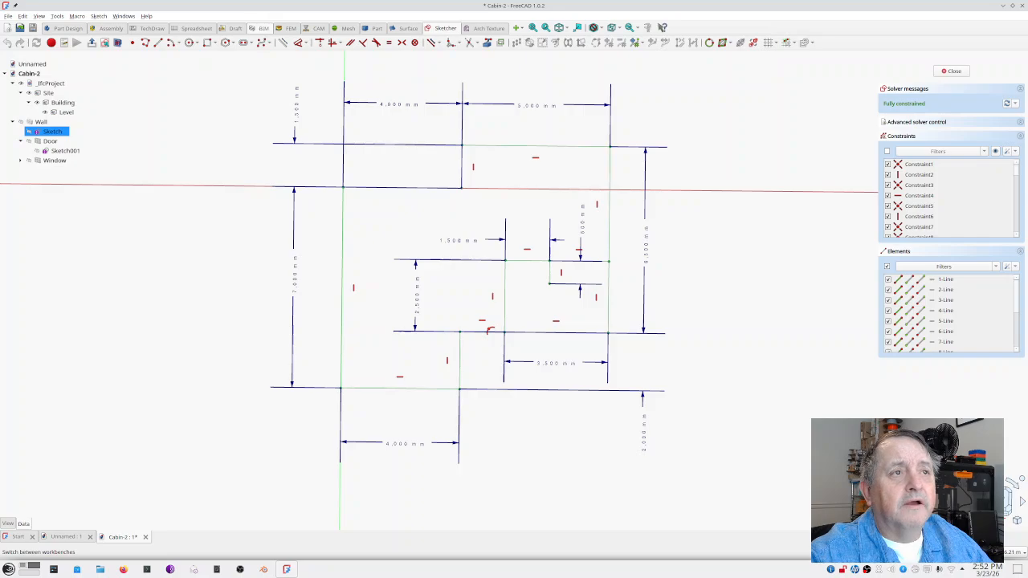
# - Switch to the BIM workbench and close the wall sketch
pyautogui.click(262, 28)
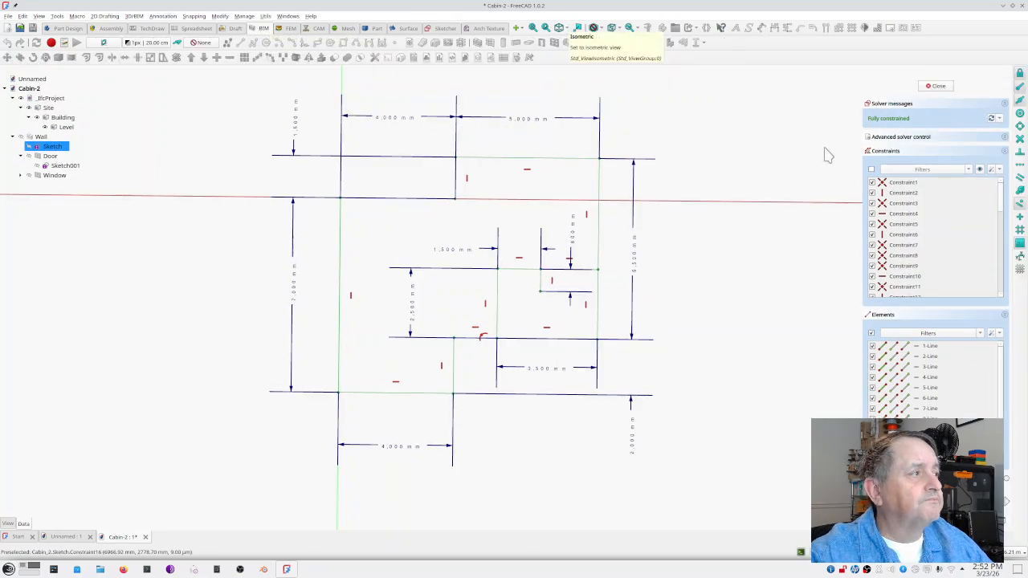
pyautogui.click(938, 86)
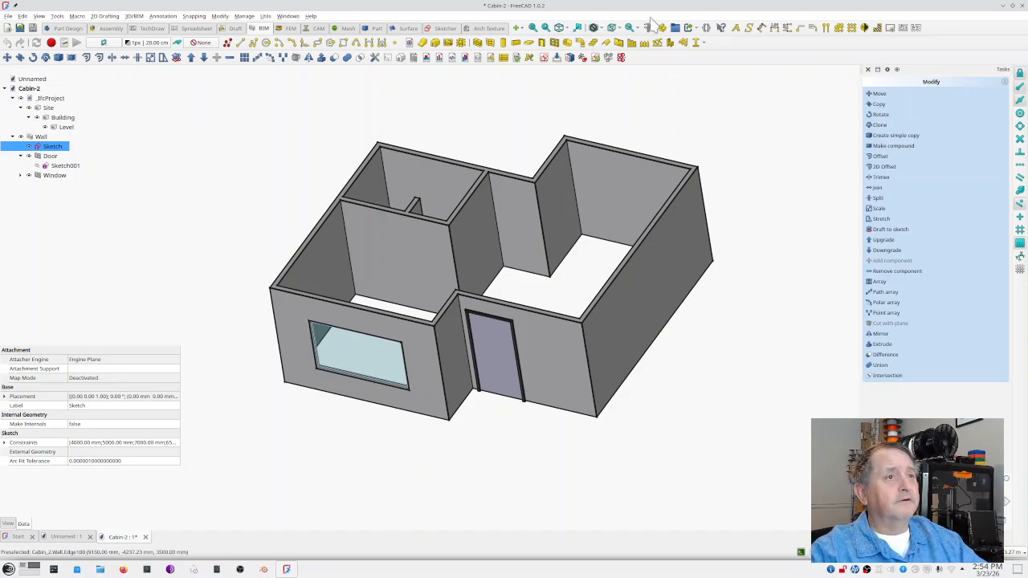
# - Close FreeCAD and save the changes to the Cabin-2 document
pyautogui.click(1022, 4)
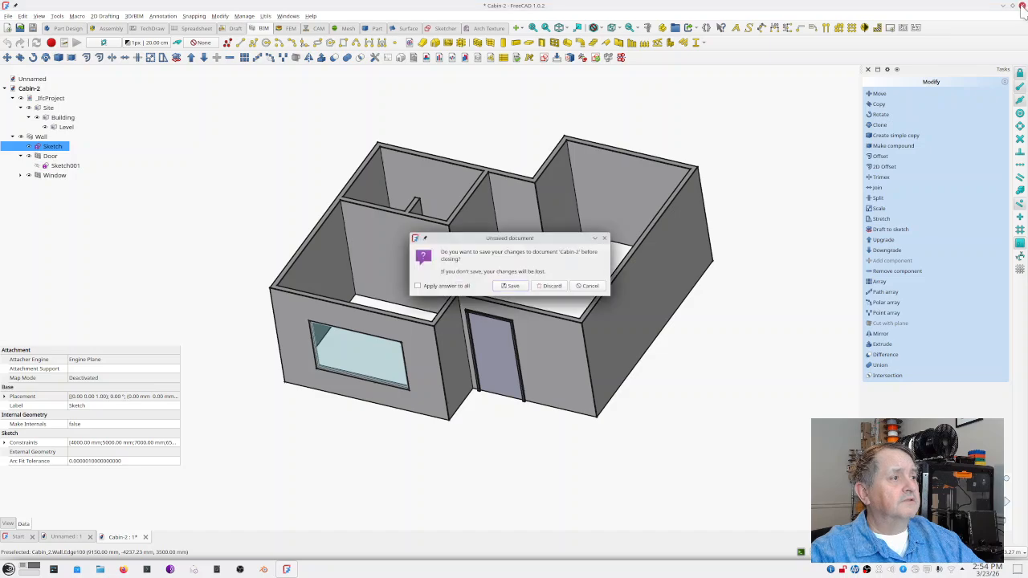
pyautogui.click(511, 299)
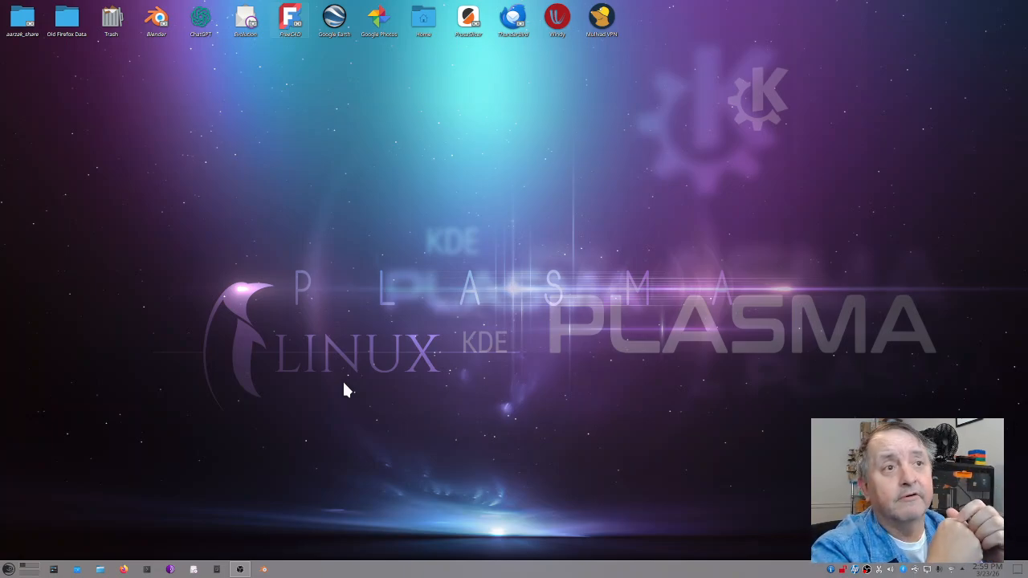
# - Look over LibreOffice's recent documents and the desktop's application launcher, closing each one again
pyautogui.click(217, 570)
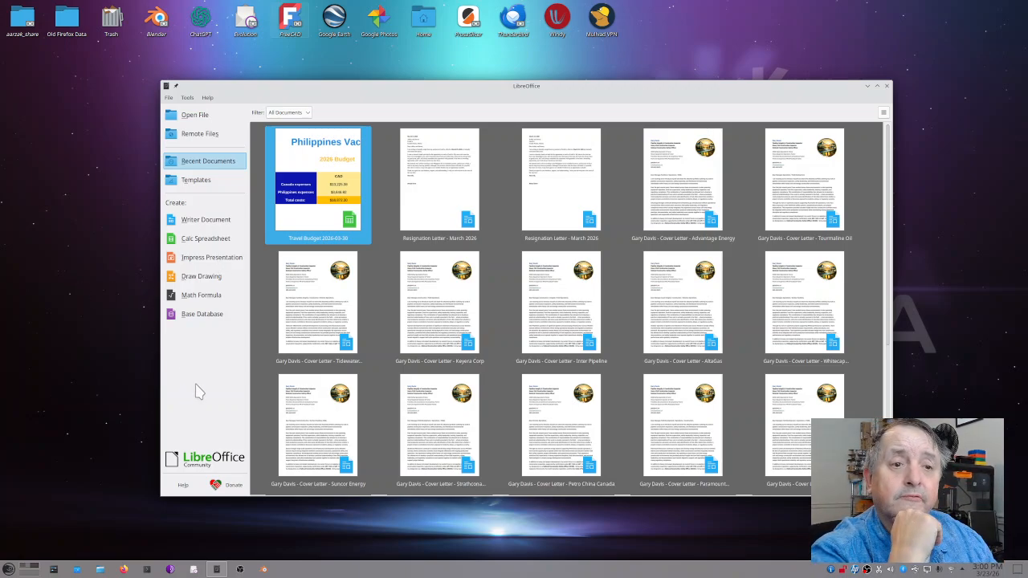
pyautogui.click(887, 86)
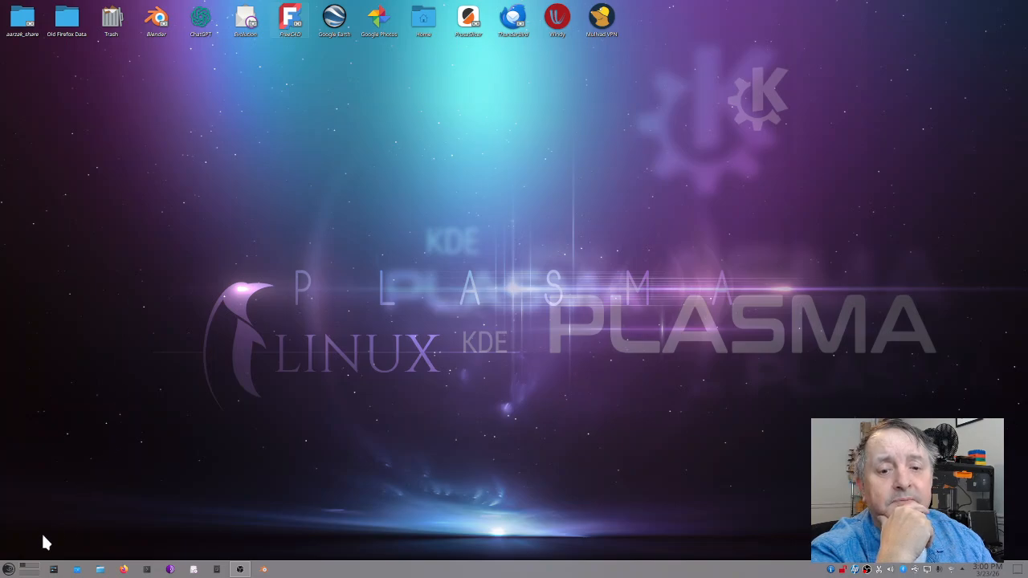
pyautogui.click(9, 570)
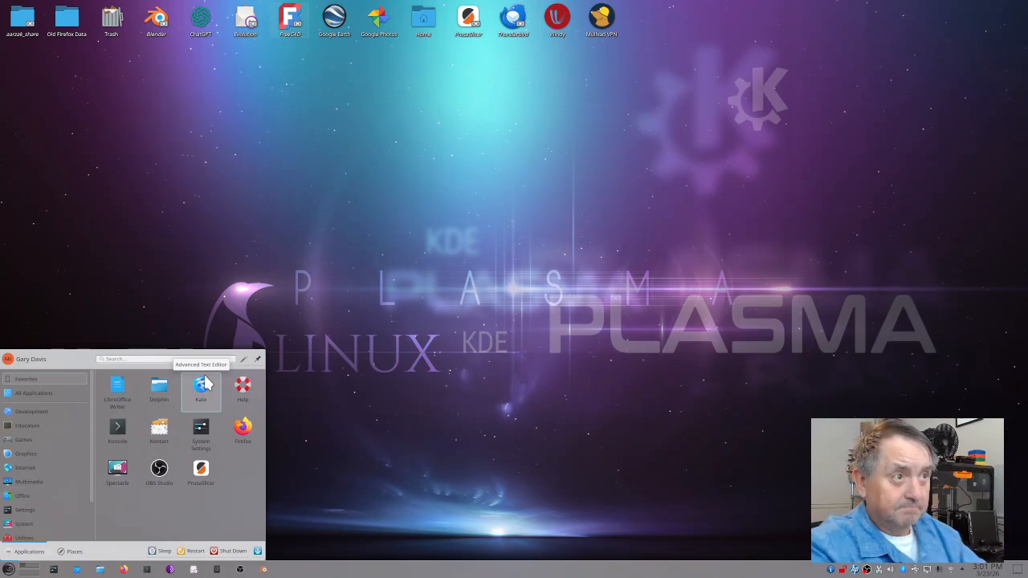
pyautogui.click(337, 242)
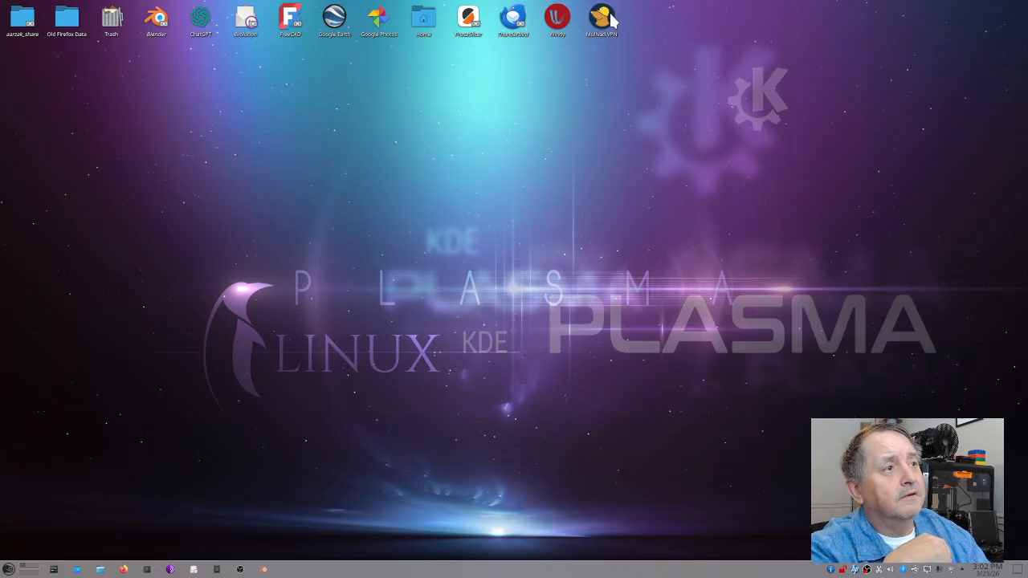
# - Open Mullvad VPN, place its window in the open desktop area and connect to the Philippines
pyautogui.click(842, 569)
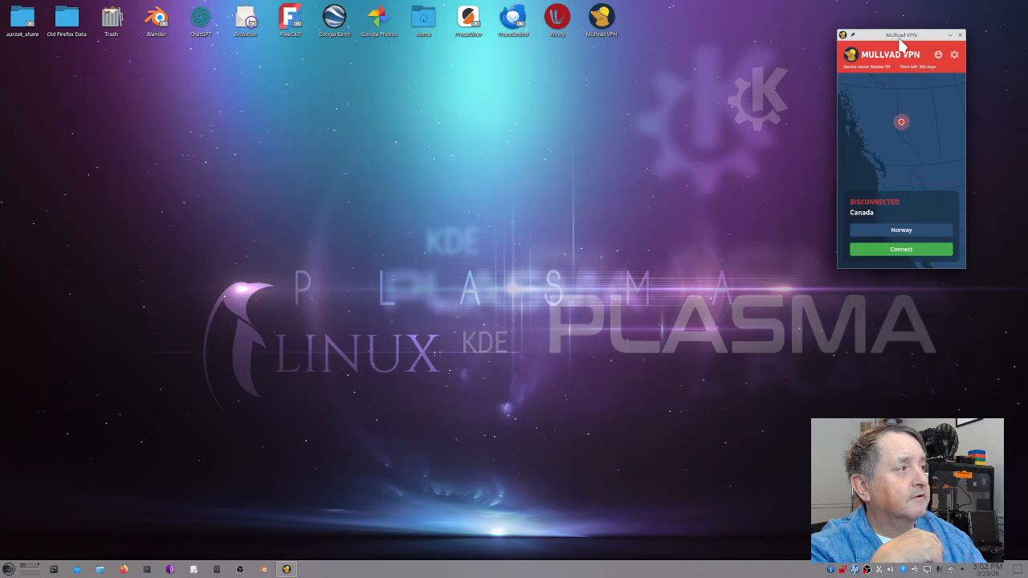
pyautogui.moveTo(853, 40); pyautogui.dragTo(411, 93)
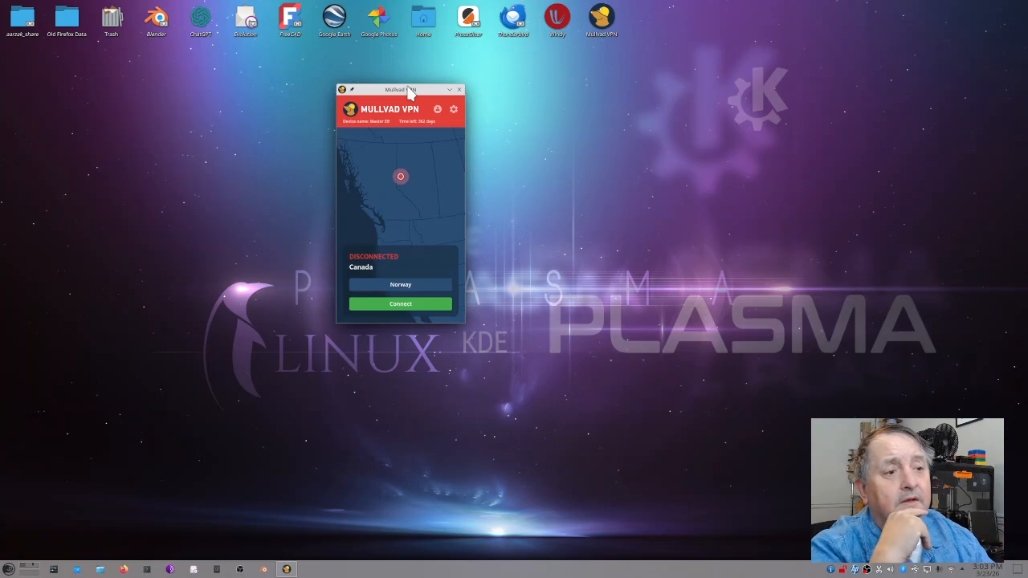
pyautogui.click(406, 285)
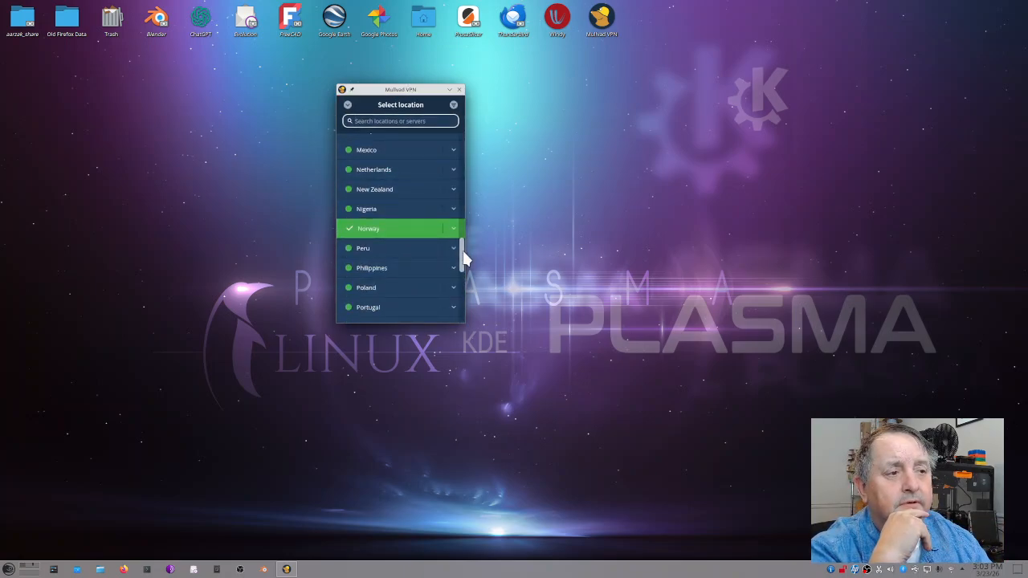
pyautogui.scroll(-1, 464, 257)
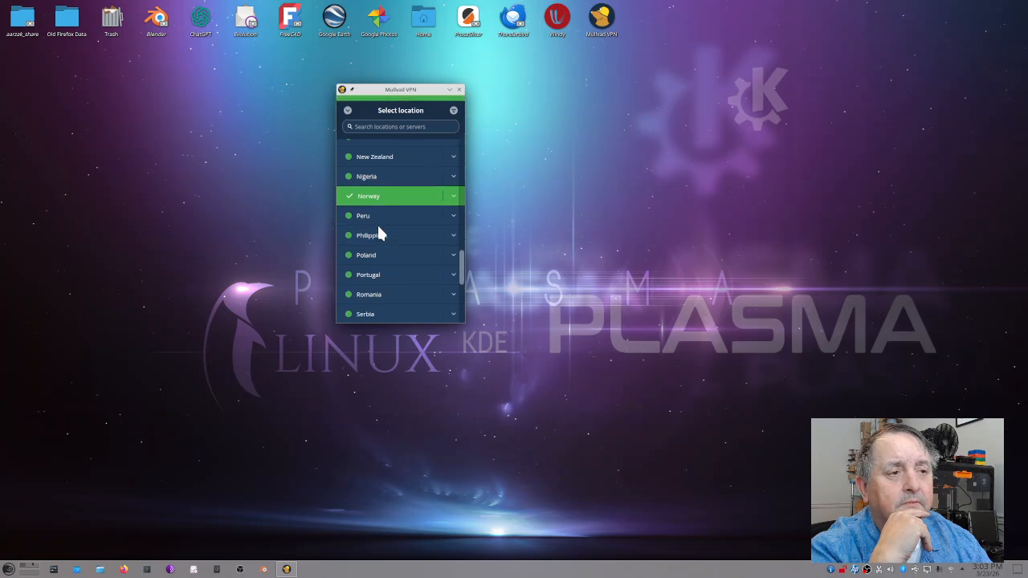
pyautogui.click(381, 233)
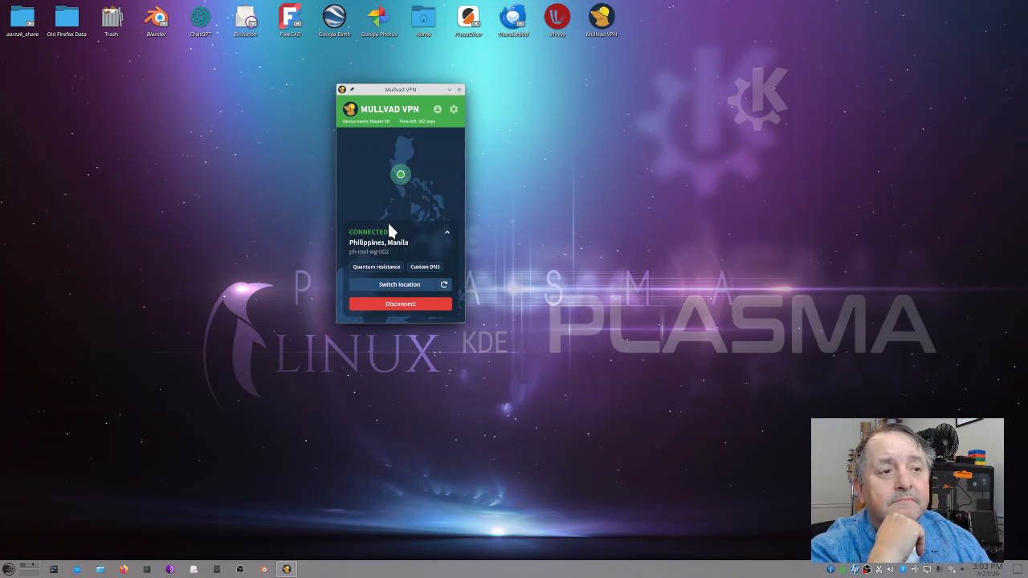
# - Set the VPN window aside, switch to Firefox and search the web for "what's my ip address"
pyautogui.moveTo(396, 89); pyautogui.dragTo(675, 114)
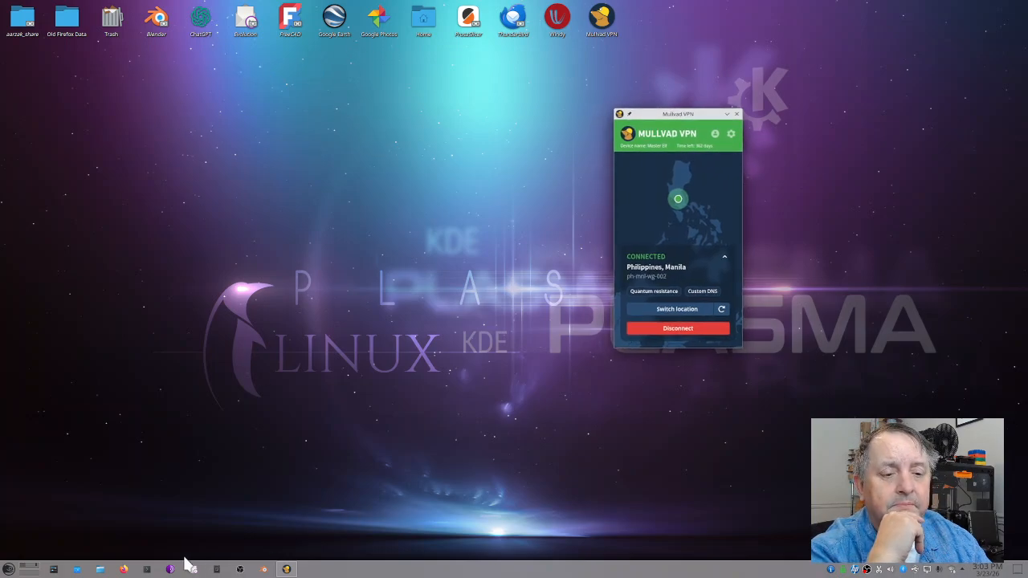
pyautogui.click(124, 570)
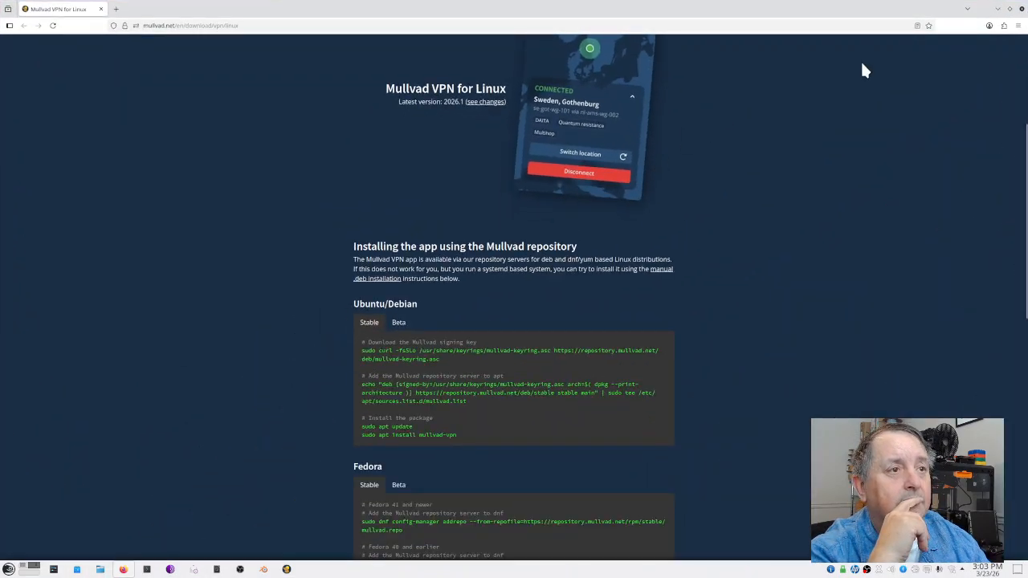
pyautogui.click(200, 25)
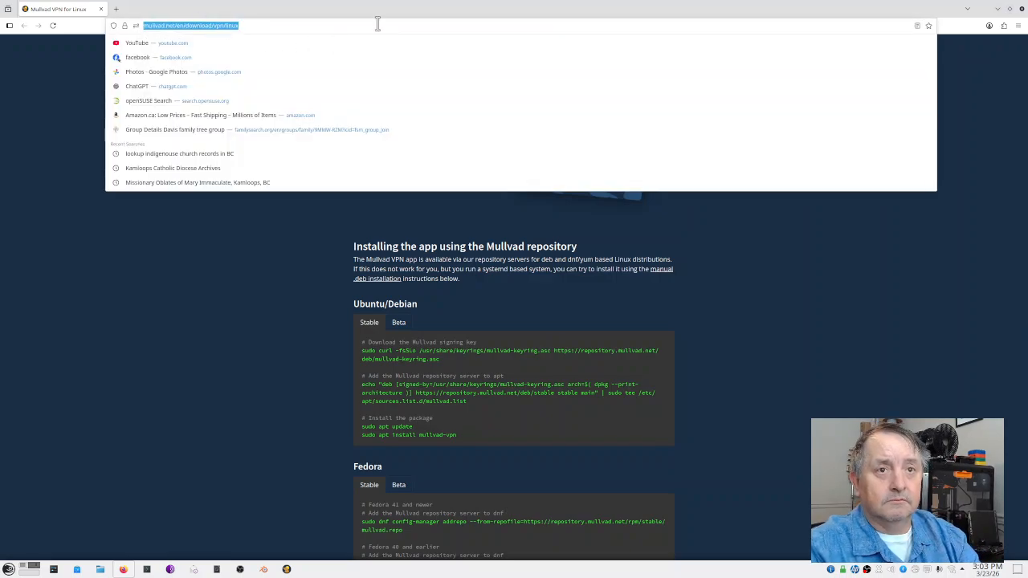
pyautogui.write('w')
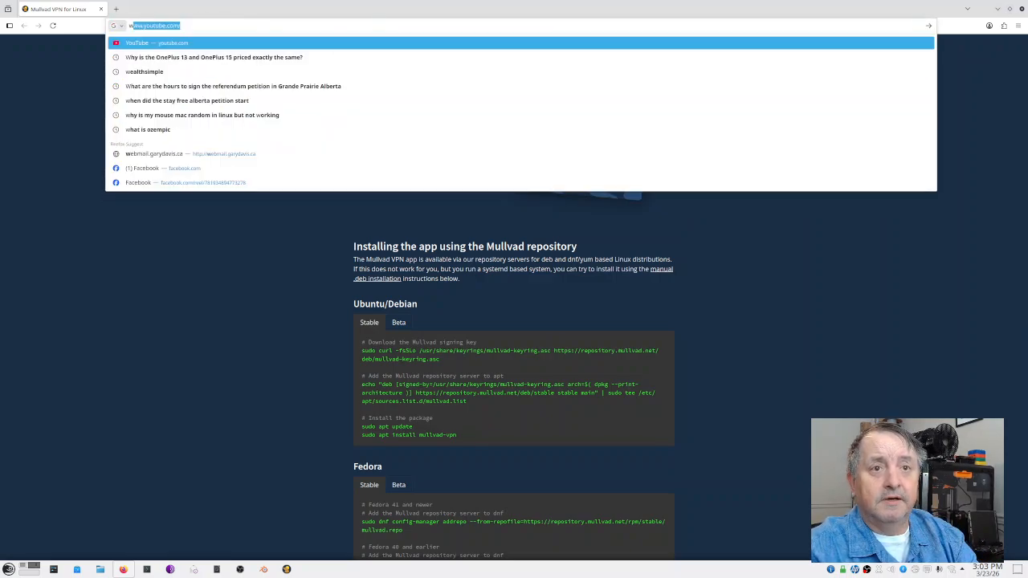
pyautogui.write("hat's")
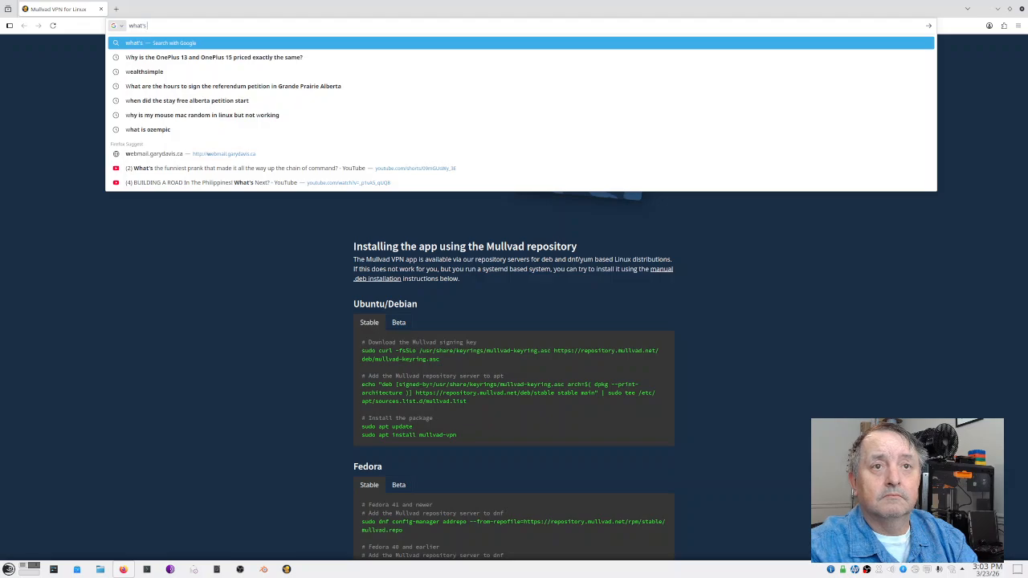
pyautogui.write(' my')
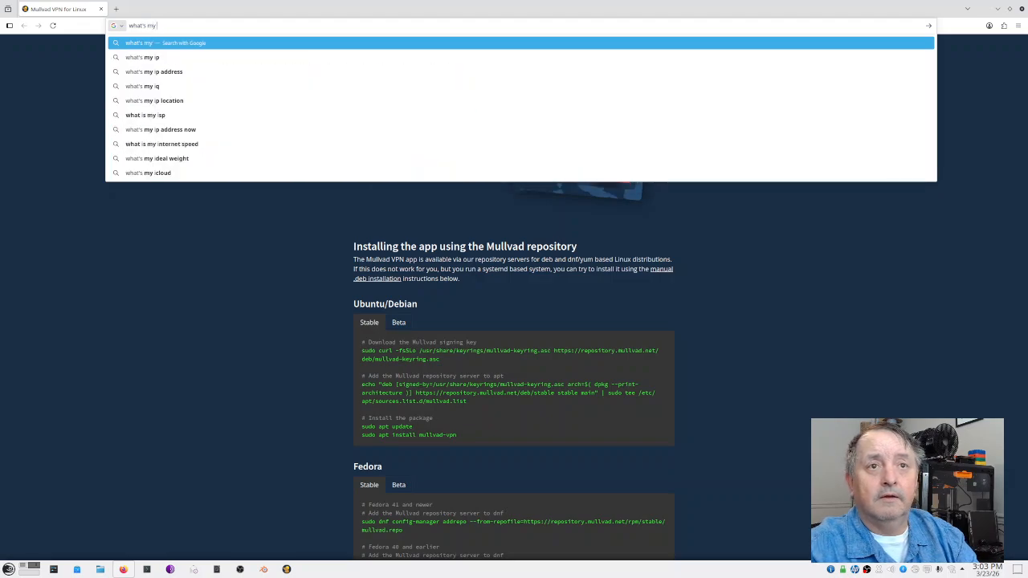
pyautogui.write(' ip addres')
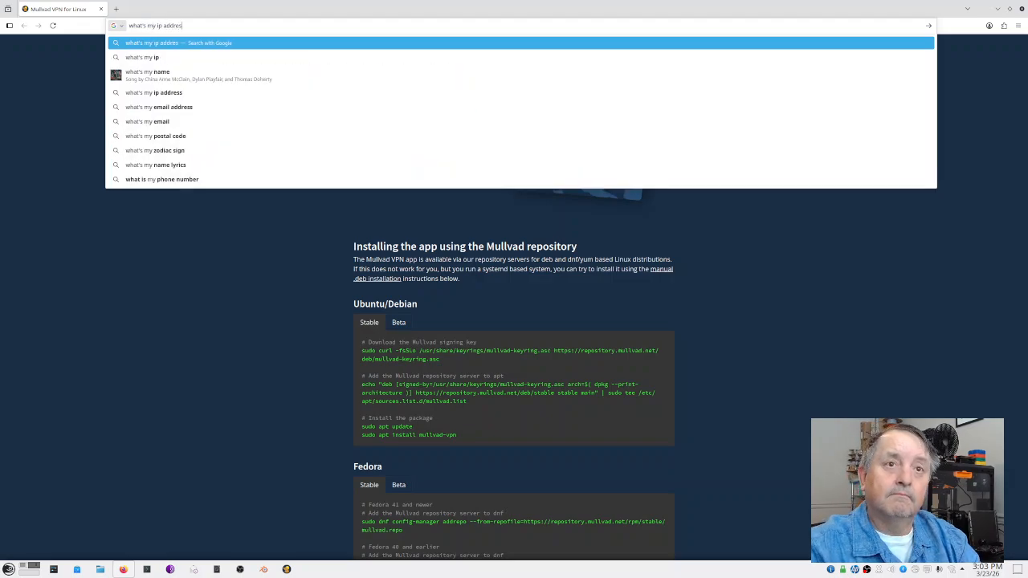
pyautogui.write('s')
pyautogui.press('Return')
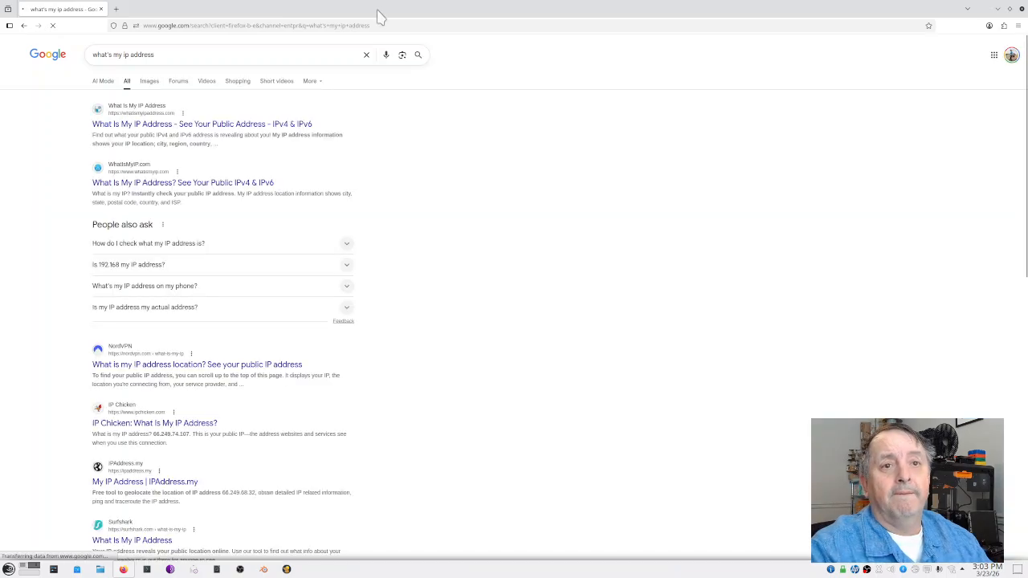
# - Open the whatismyipaddress.com result in a smaller browser window and check the city reported for the connection
pyautogui.click(152, 127)
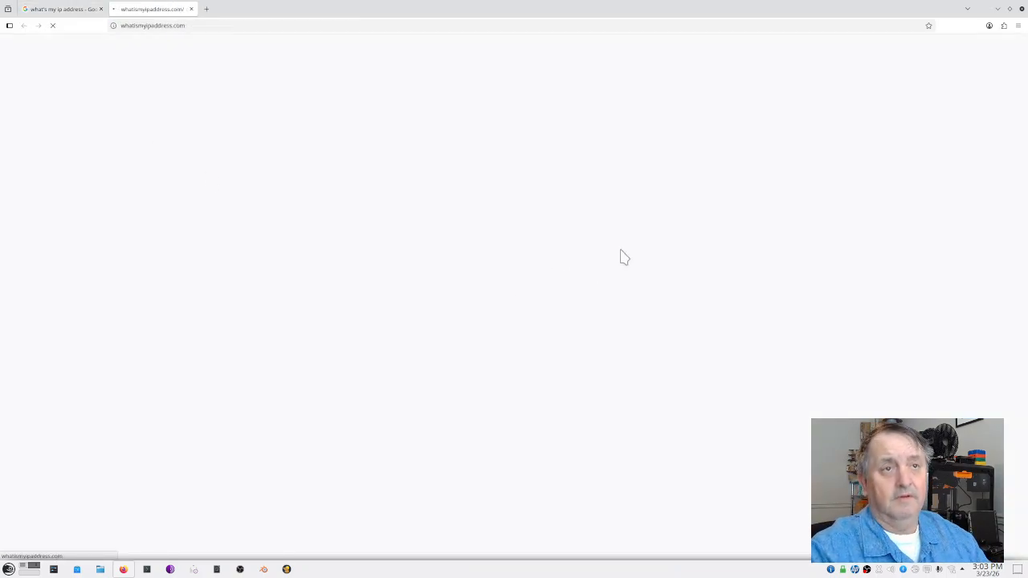
pyautogui.click(1009, 9)
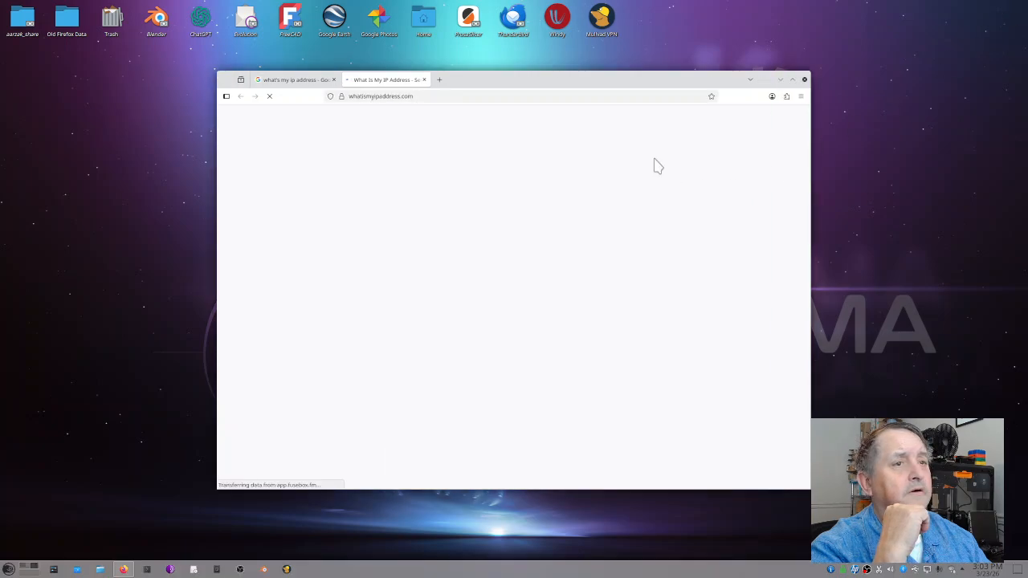
pyautogui.moveTo(595, 90); pyautogui.dragTo(492, 94)
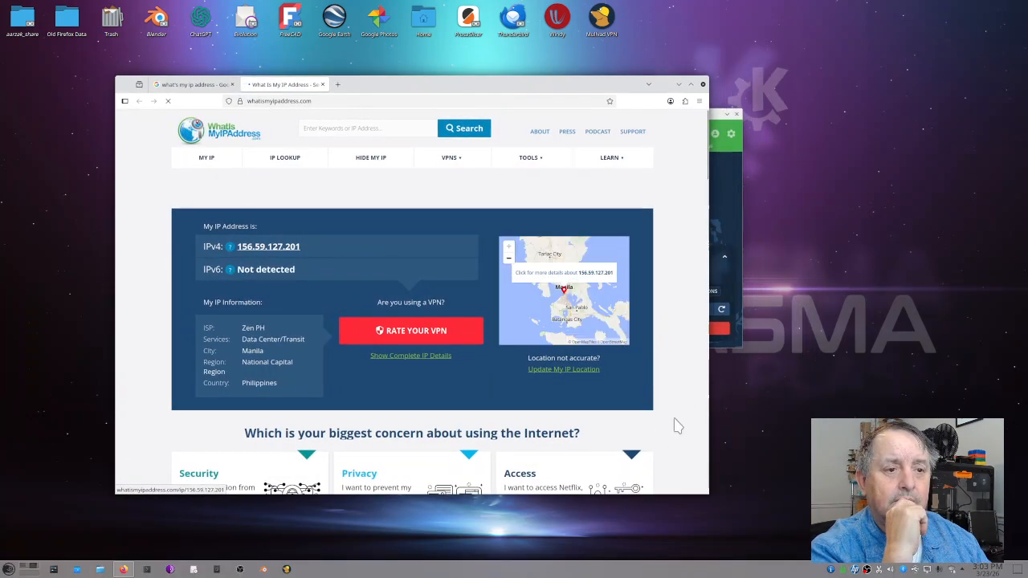
pyautogui.doubleClick(256, 351)
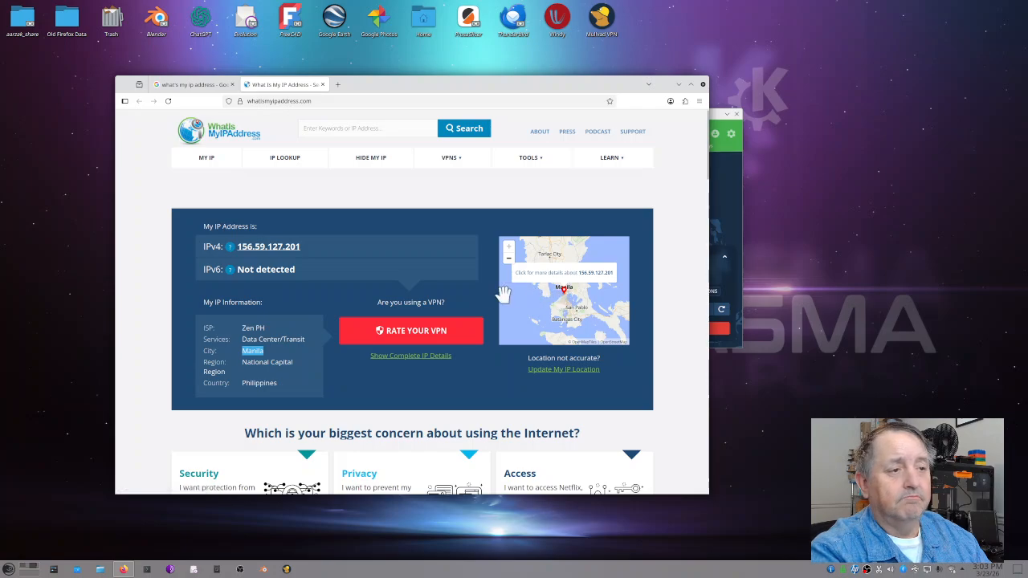
# - Move and narrow the browser window, then position the Mullvad VPN window clear of it so both are fully visible
pyautogui.moveTo(554, 84); pyautogui.dragTo(485, 51)
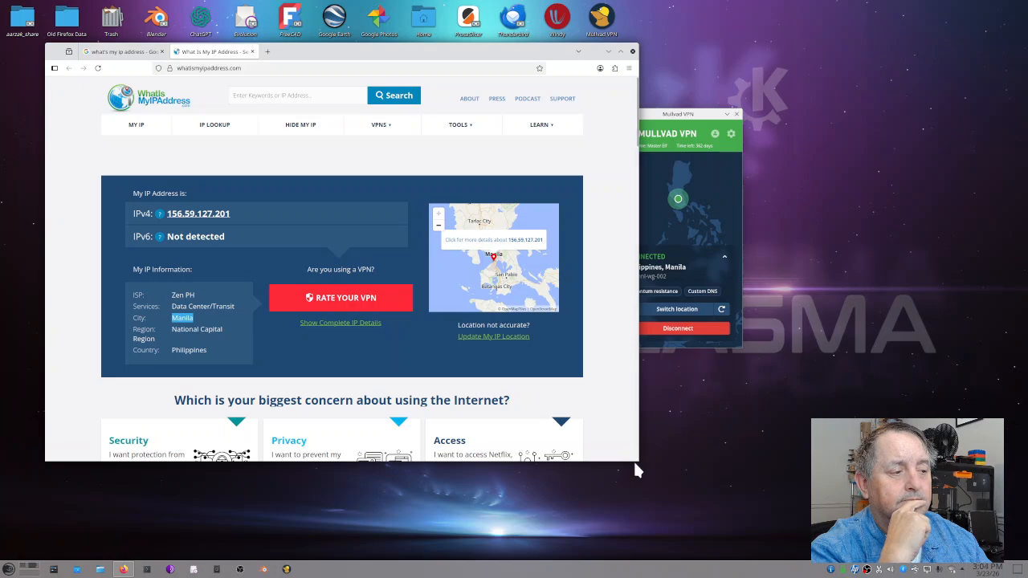
pyautogui.moveTo(636, 466); pyautogui.dragTo(521, 520)
pyautogui.moveTo(674, 114); pyautogui.dragTo(740, 82)
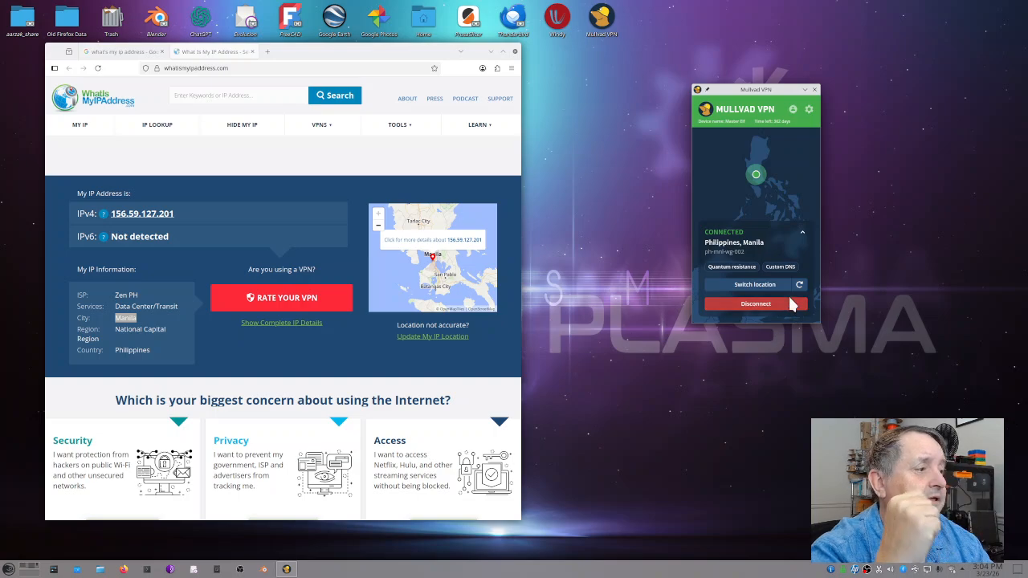
# - Switch the VPN location to Vancouver under Canada
pyautogui.click(752, 286)
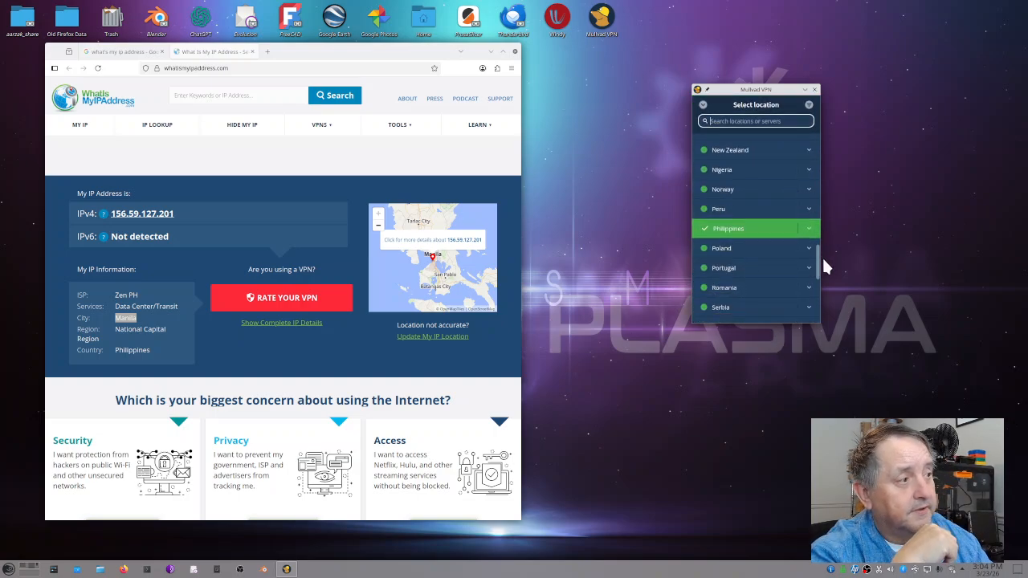
pyautogui.moveTo(822, 255); pyautogui.dragTo(810, 181)
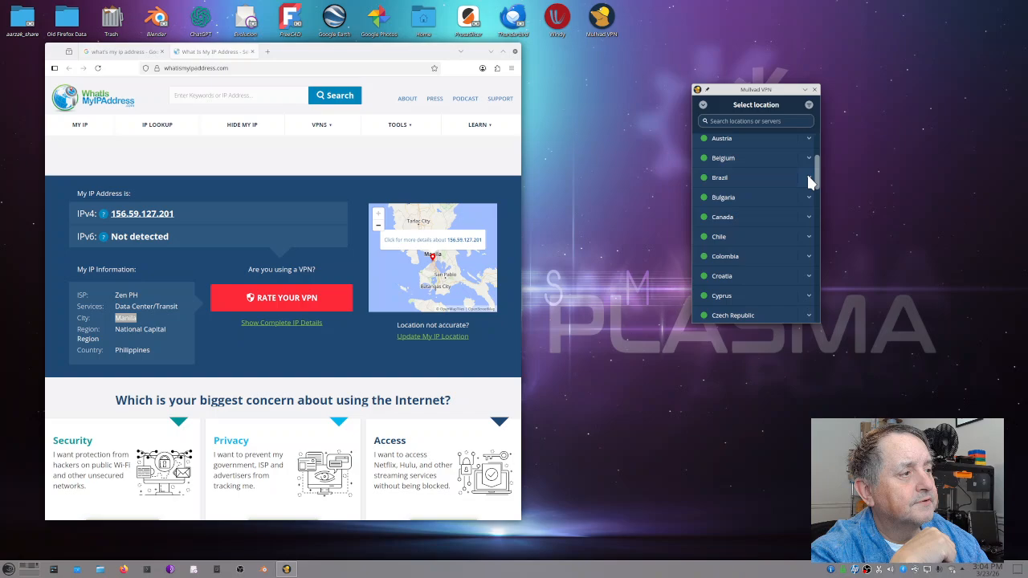
pyautogui.click(808, 219)
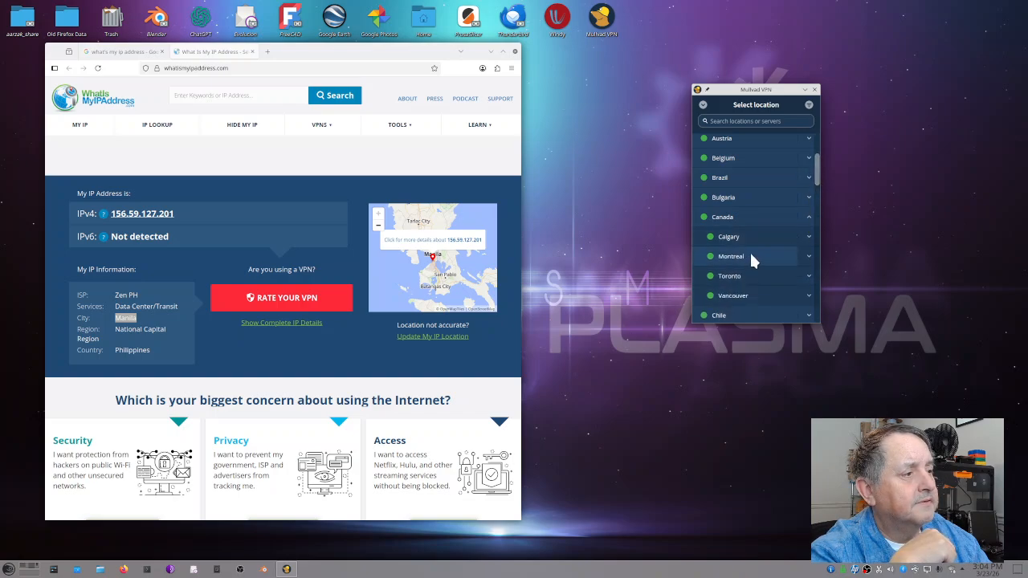
pyautogui.click(733, 296)
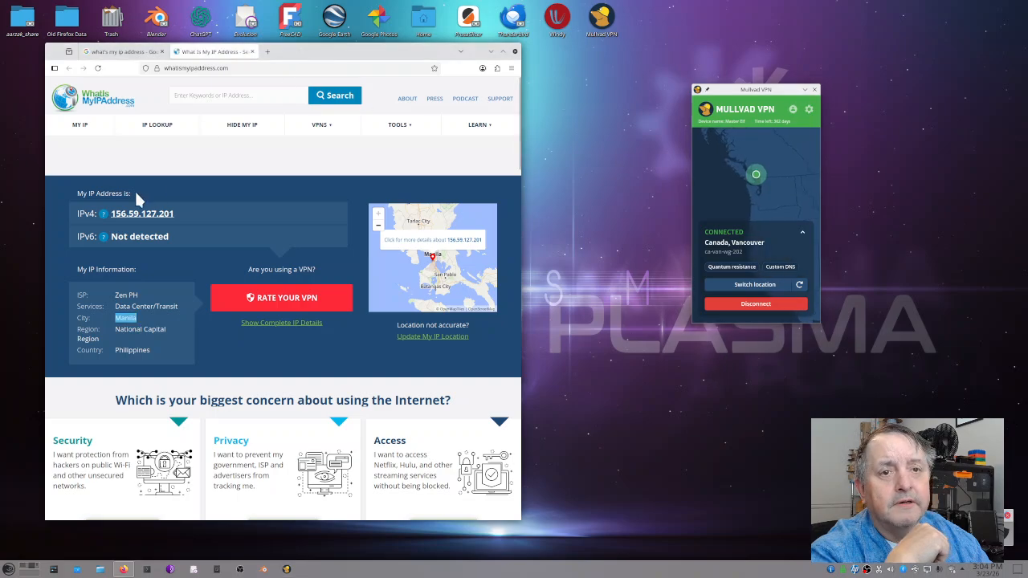
# - Reload the whatismyipaddress.com page and check the service type and city reported for the new connection
pyautogui.click(97, 67)
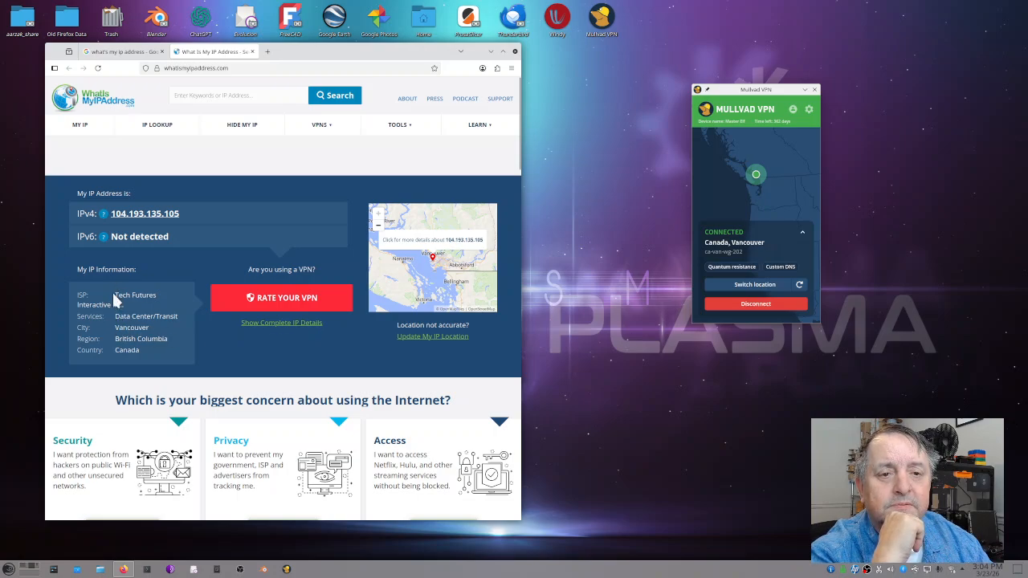
pyautogui.moveTo(115, 296); pyautogui.dragTo(193, 324)
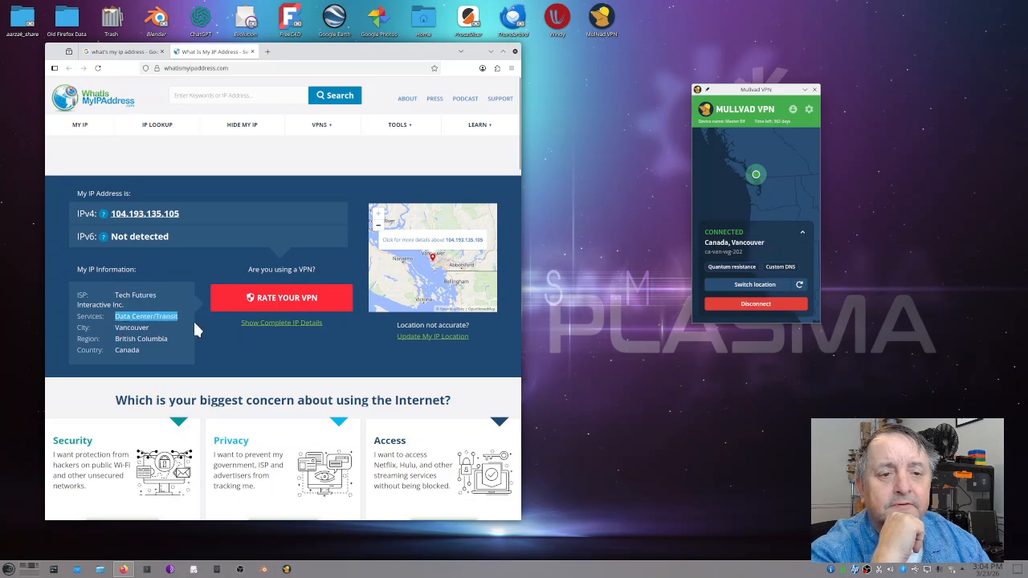
pyautogui.click(144, 330)
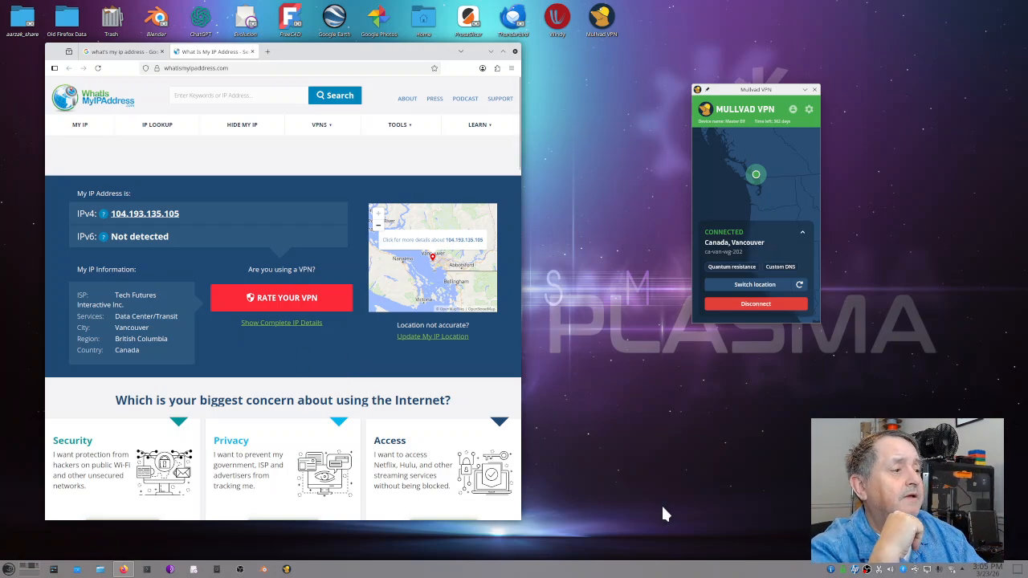
# - Disconnect the VPN and close both the browser and Mullvad VPN windows
pyautogui.click(769, 299)
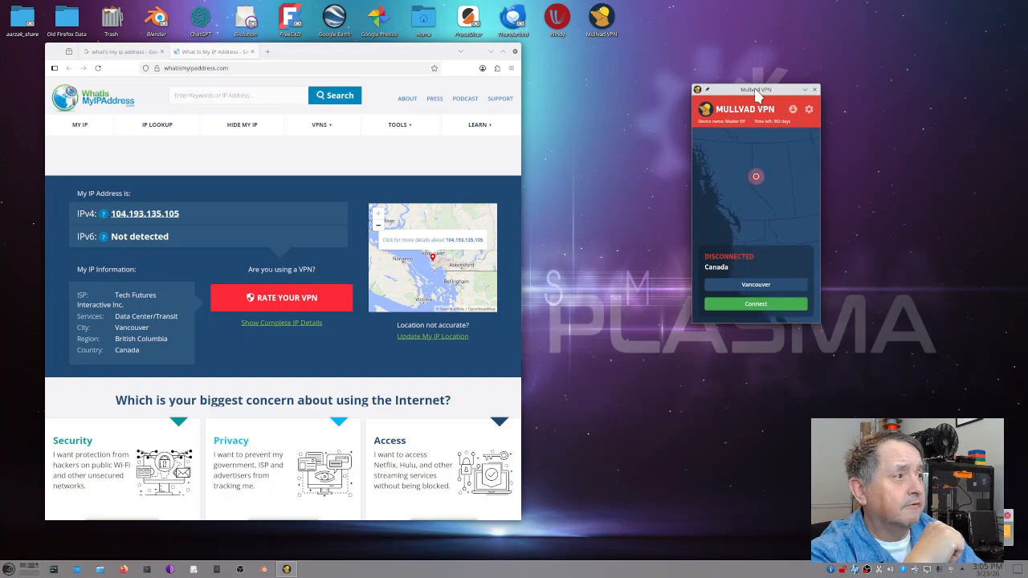
pyautogui.moveTo(757, 89); pyautogui.dragTo(933, 45)
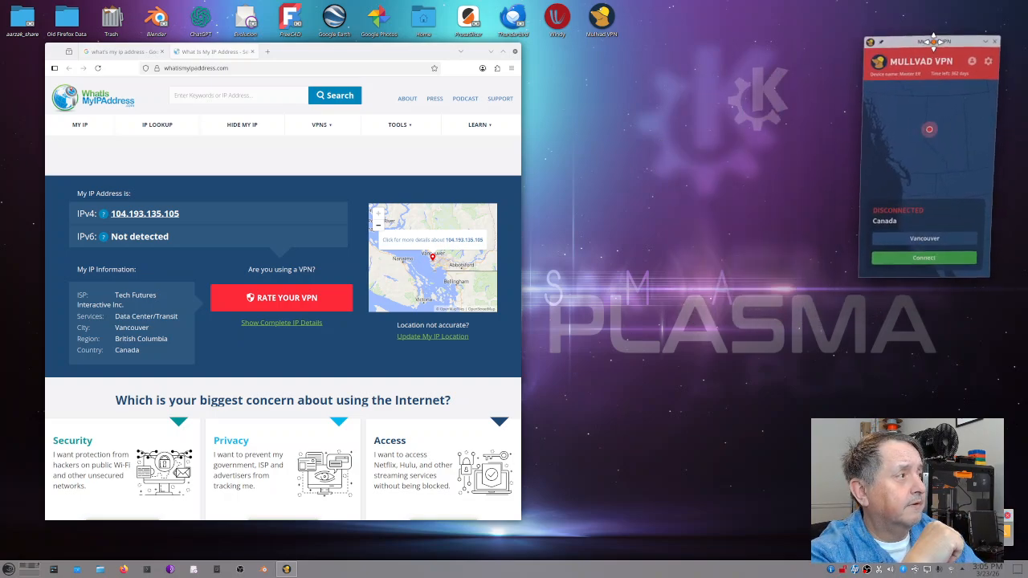
pyautogui.click(515, 51)
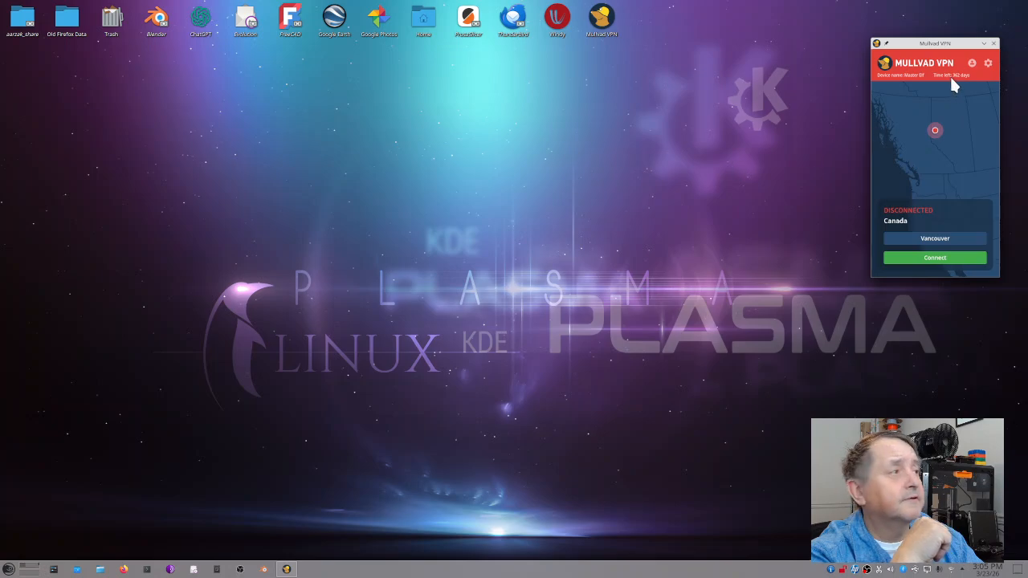
pyautogui.click(994, 42)
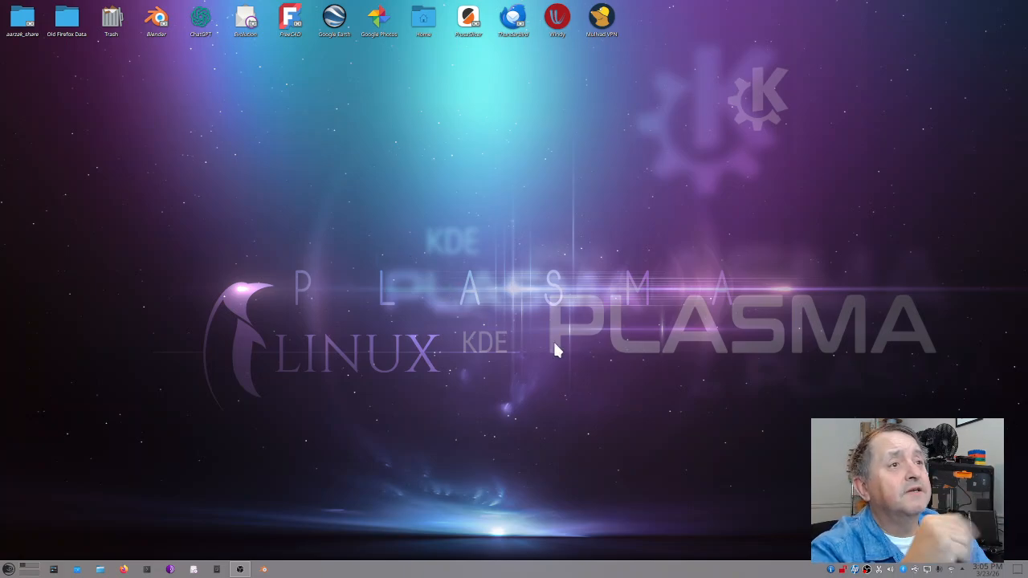
# - Bring back the Mullvad VPN window and reconnect to Vancouver, Canada
pyautogui.click(843, 569)
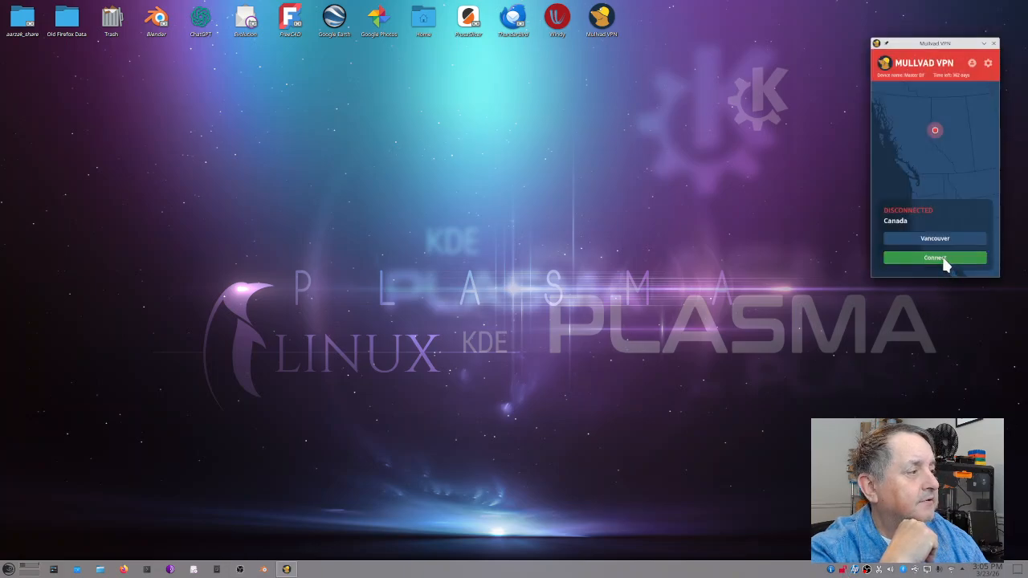
pyautogui.click(941, 258)
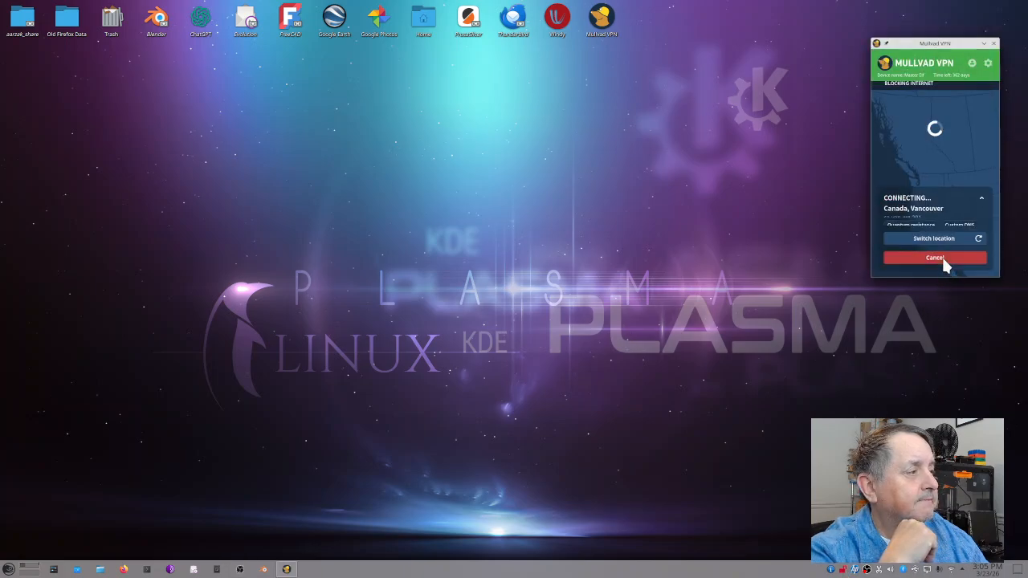
# - Open a new Firefox window, load test.nextdns.io and examine the client, source and destination IP addresses
pyautogui.click(123, 569)
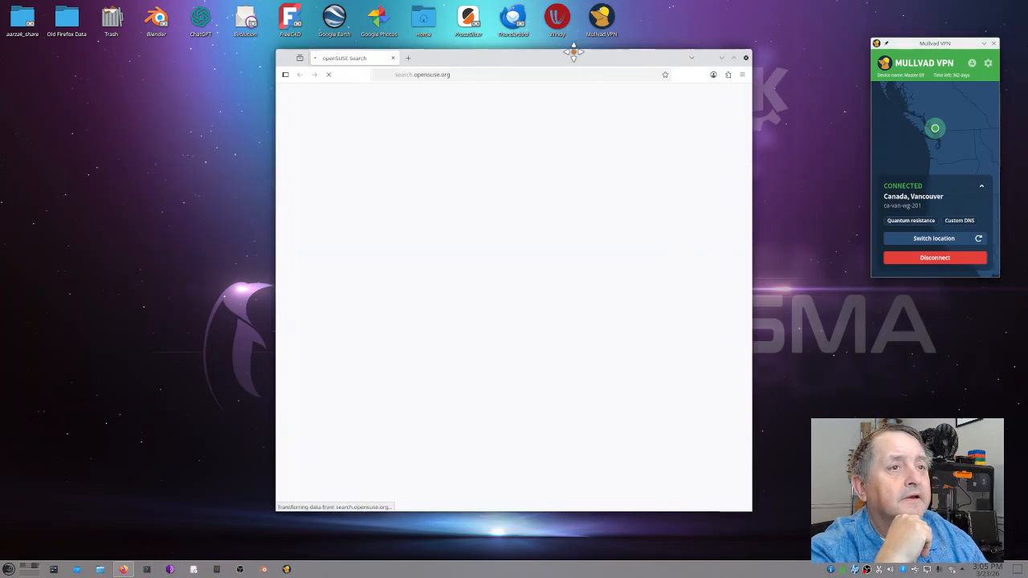
pyautogui.moveTo(575, 58); pyautogui.dragTo(534, 52)
pyautogui.click(379, 68)
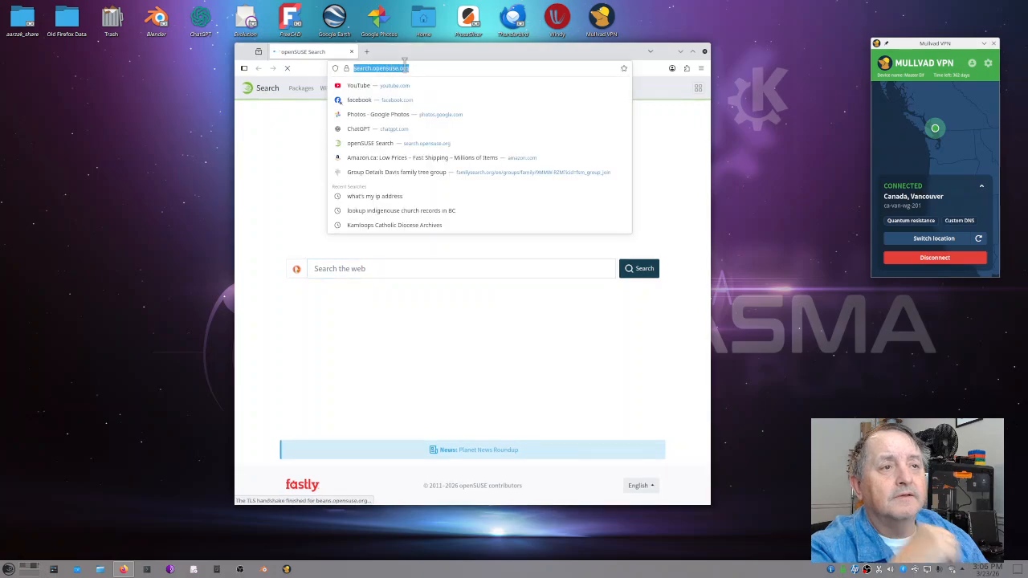
pyautogui.write('test.n')
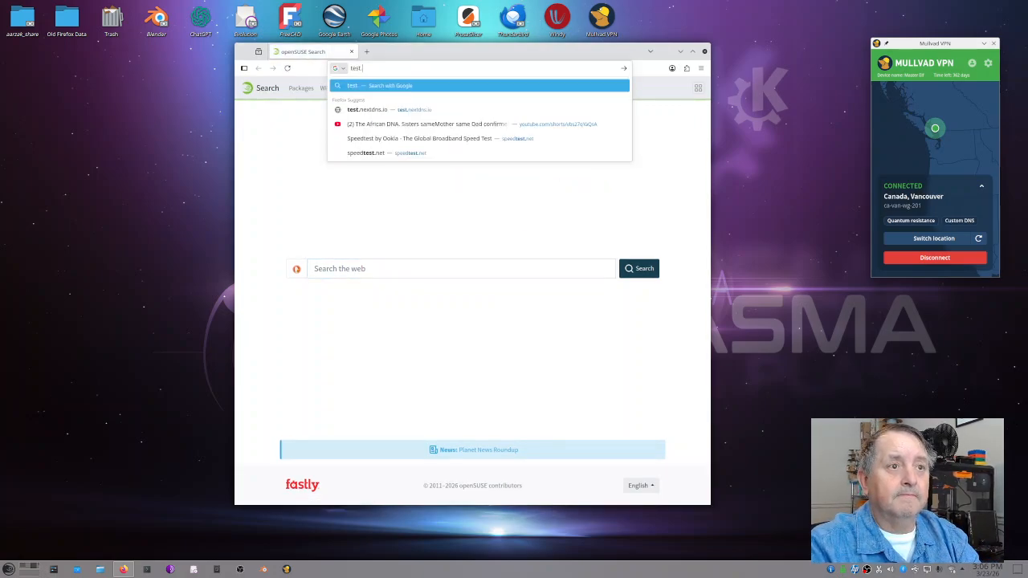
pyautogui.press('Down')
pyautogui.press('Down')
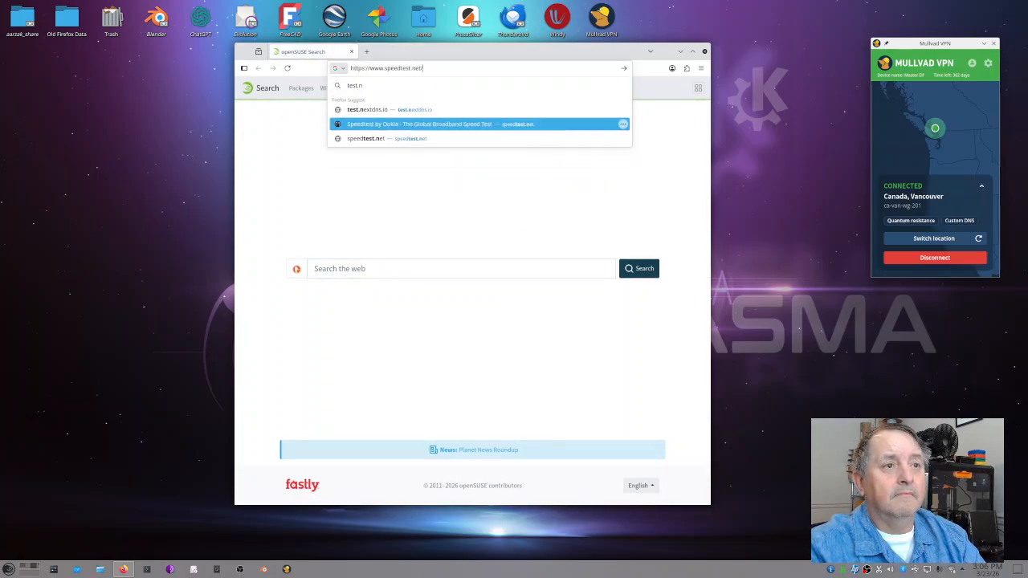
pyautogui.press('Up')
pyautogui.press('Return')
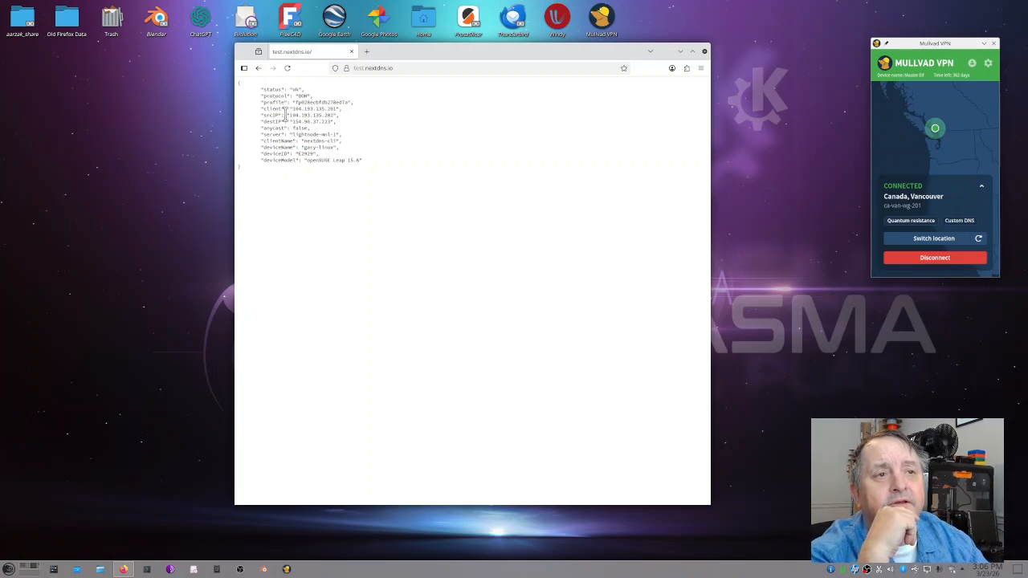
pyautogui.moveTo(292, 109); pyautogui.dragTo(370, 127)
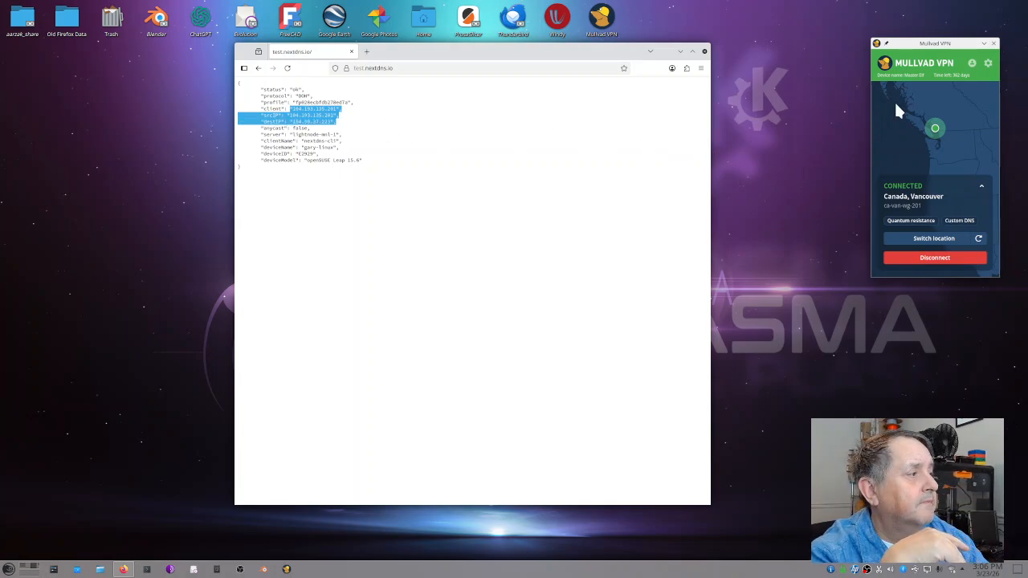
# - Minimize the browser and review the custom DNS server entry in Mullvad VPN's settings, leaving it as is
pyautogui.moveTo(953, 50); pyautogui.dragTo(857, 55)
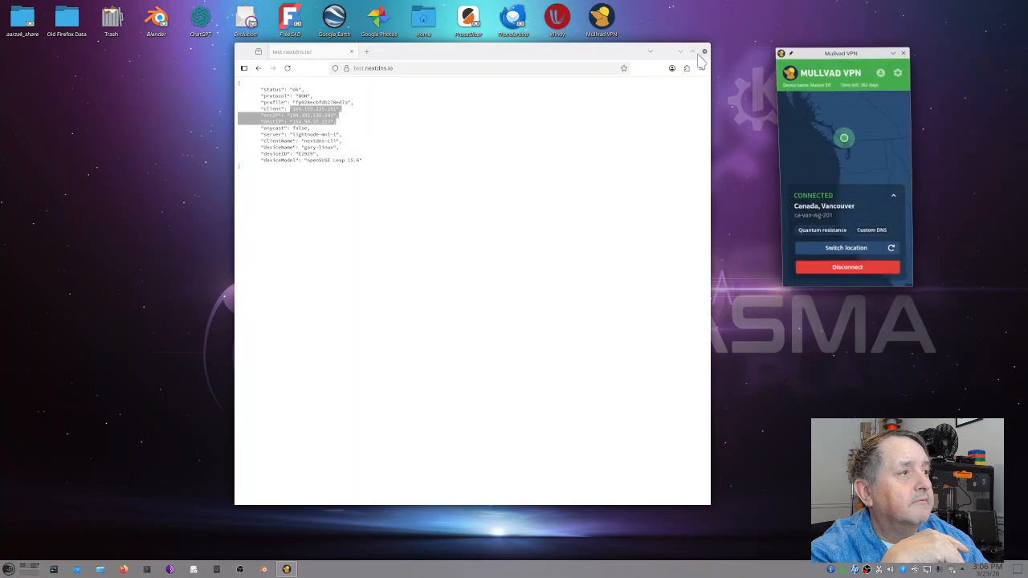
pyautogui.click(680, 51)
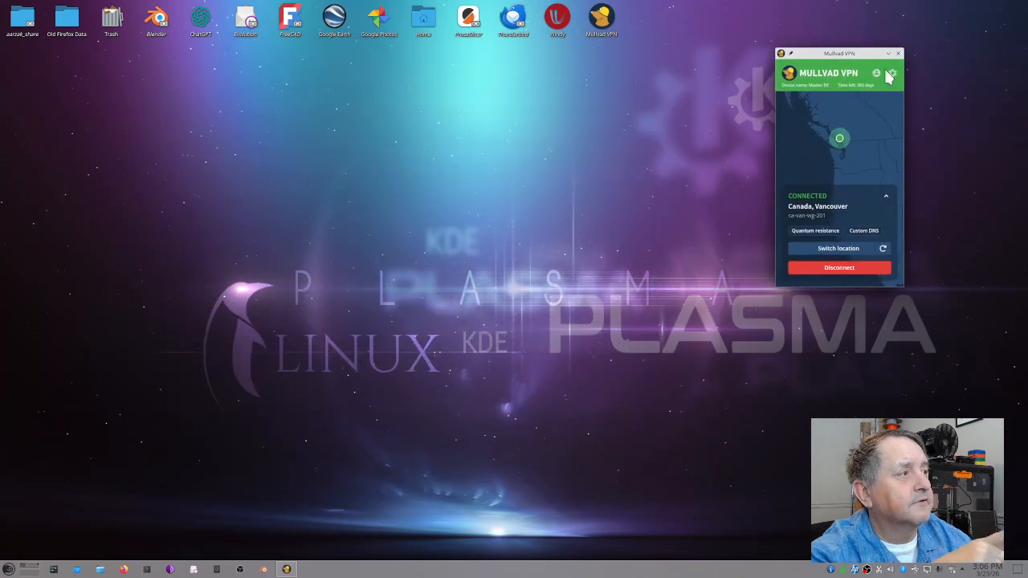
pyautogui.click(863, 231)
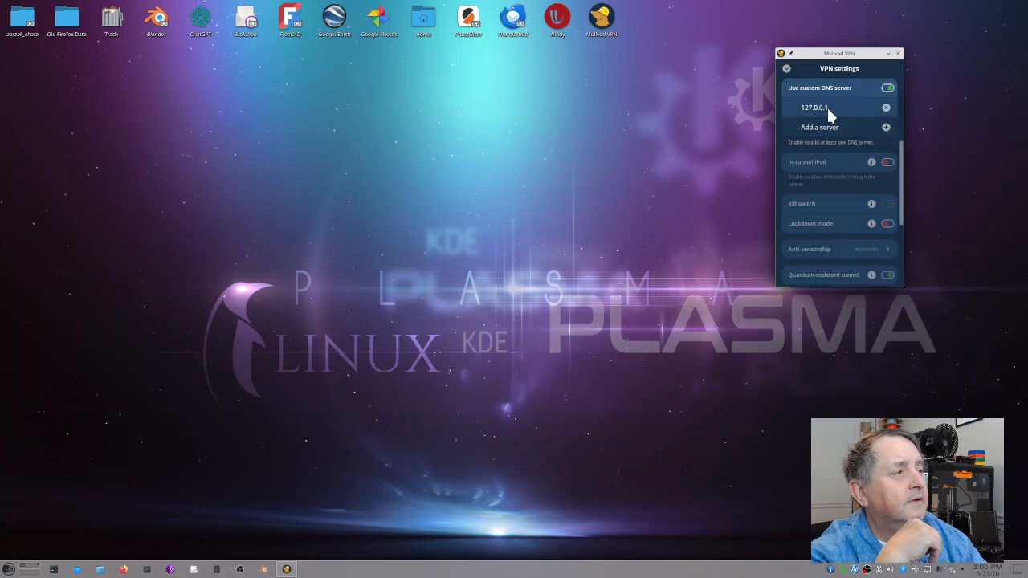
pyautogui.click(832, 106)
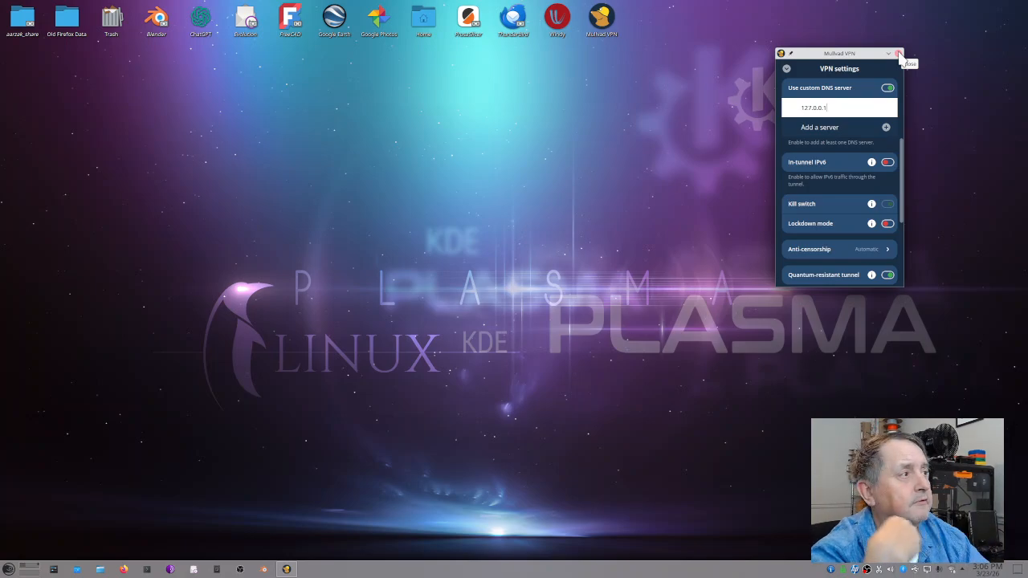
pyautogui.click(787, 69)
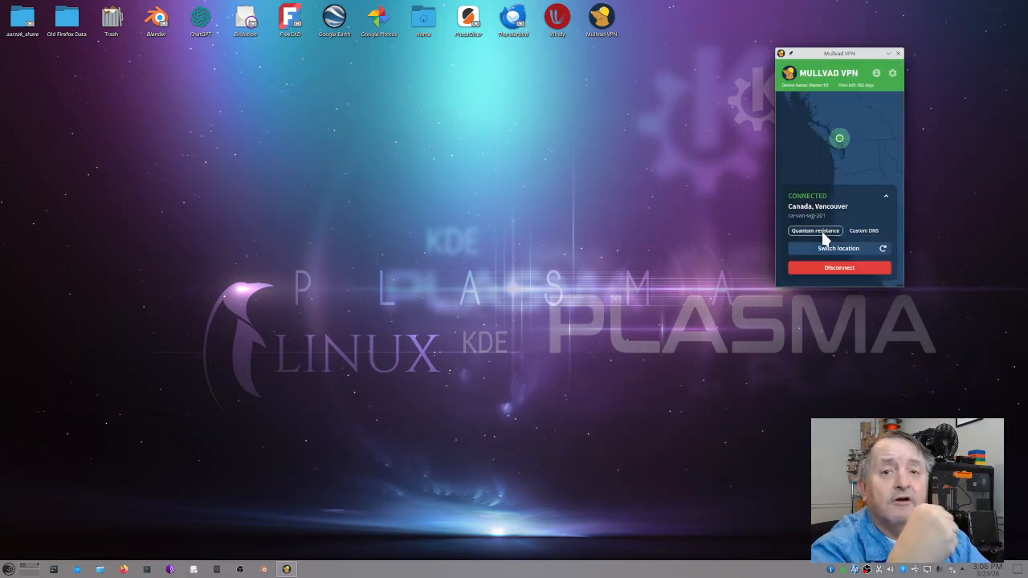
# - Disconnect from the Vancouver VPN server and close the Mullvad VPN window
pyautogui.click(856, 270)
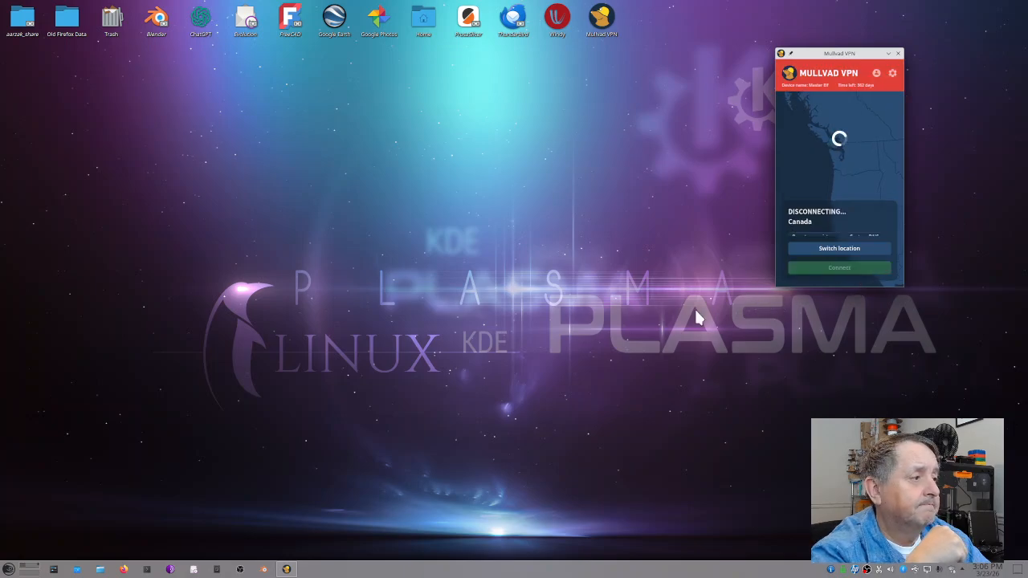
pyautogui.click(898, 54)
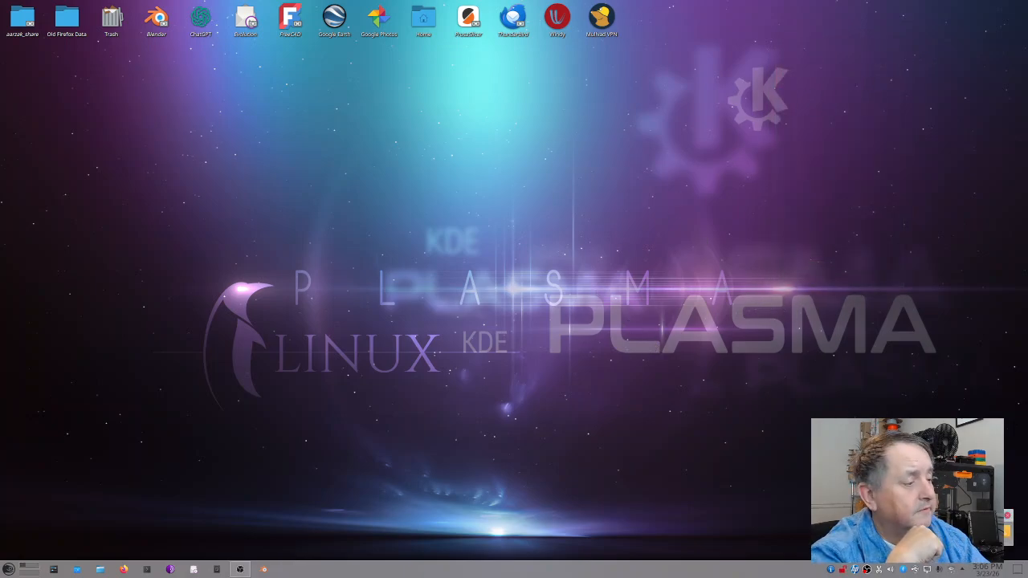